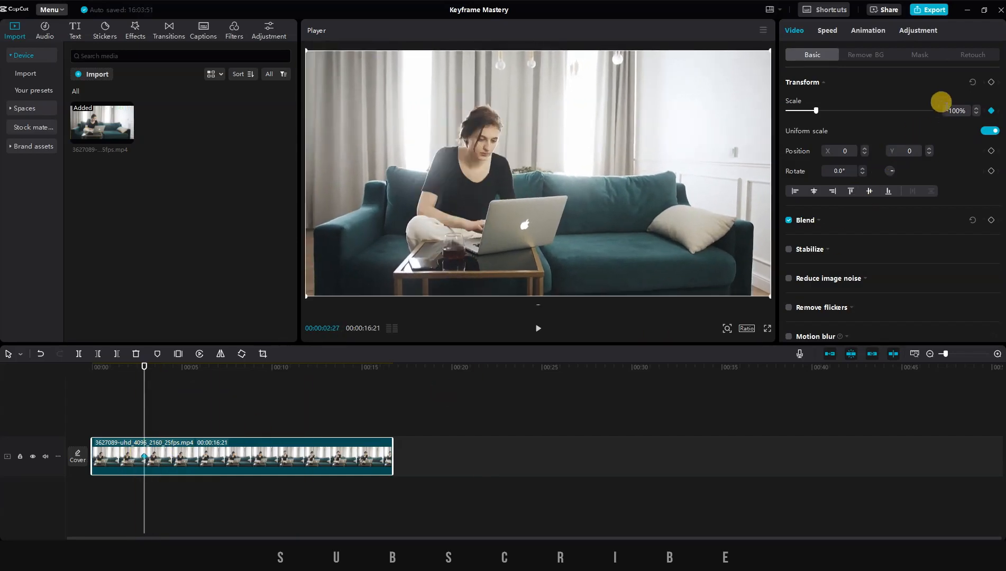
- Add a 125% scale keyframe to the clip at 00:00:12:28
left_click_drag(815, 110, 821, 110)
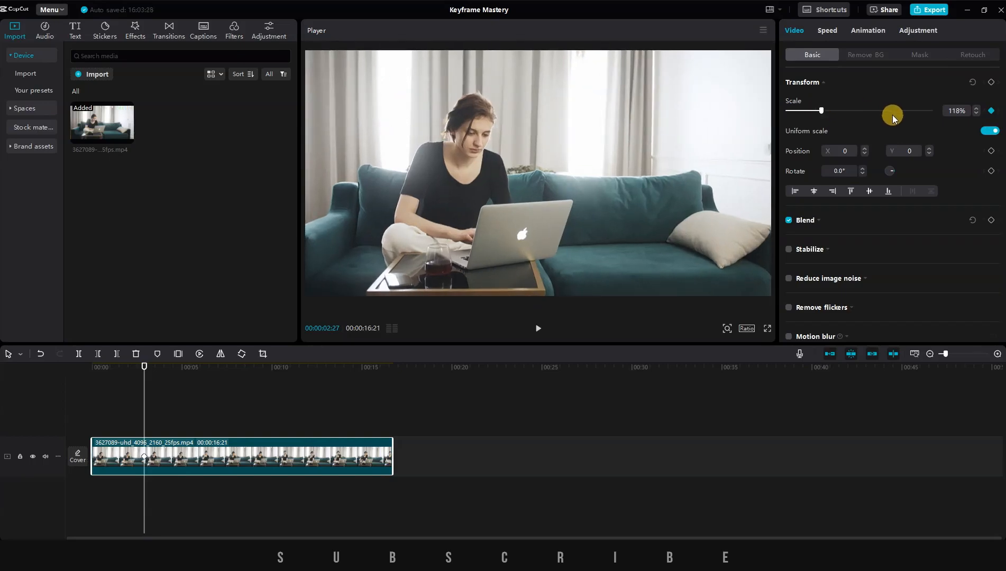
key("ctrl+z")
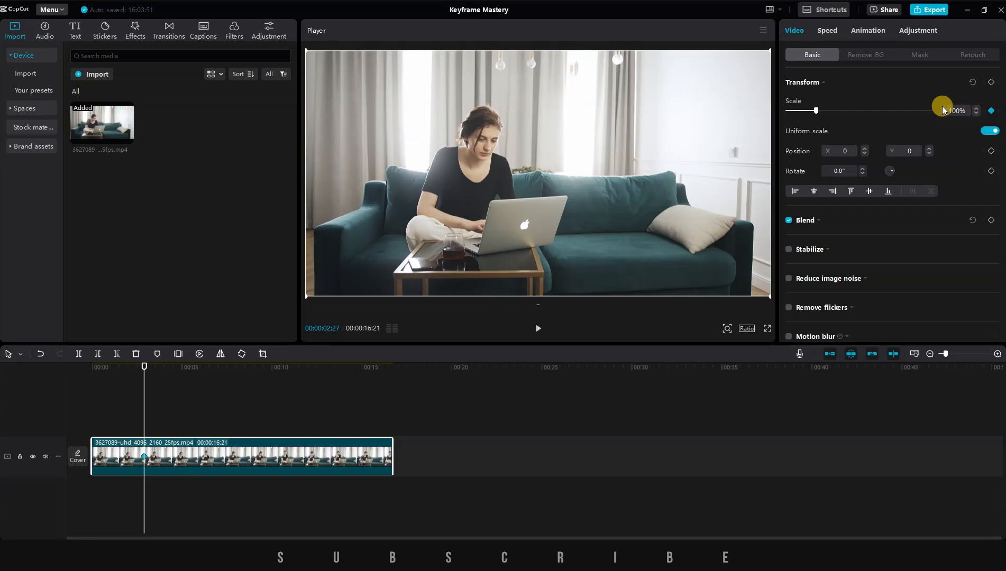
left_click_drag(144, 367, 324, 373)
left_click(977, 110)
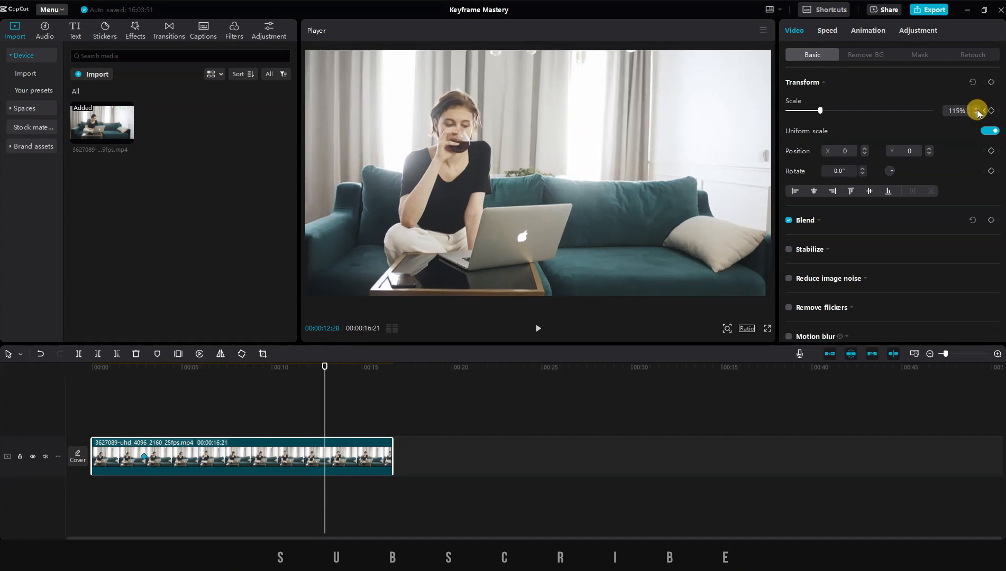
left_click(977, 111)
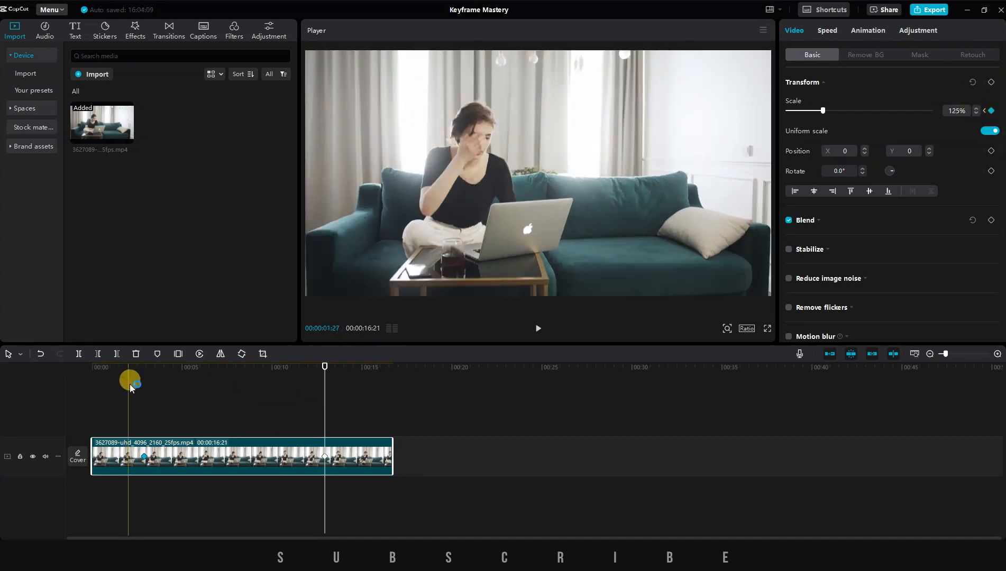
- Play the clip from the start to preview the slow zoom in
left_click(143, 386)
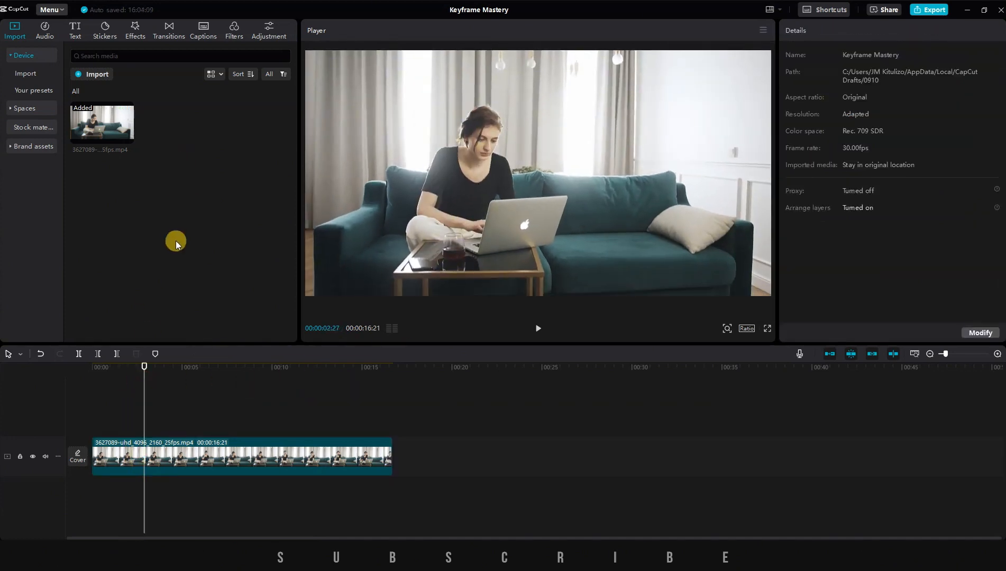
left_click(173, 448)
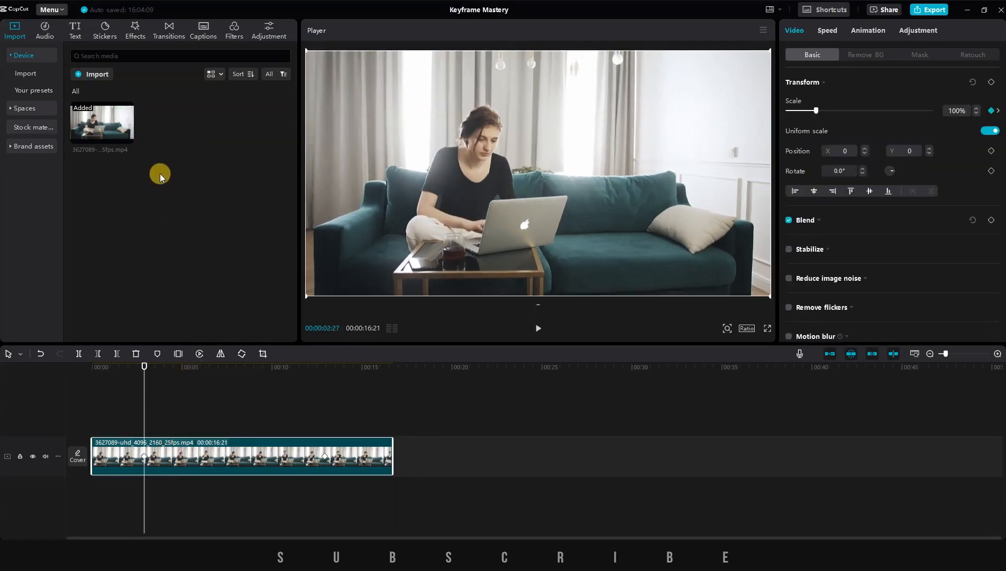
key("Home")
key("space")
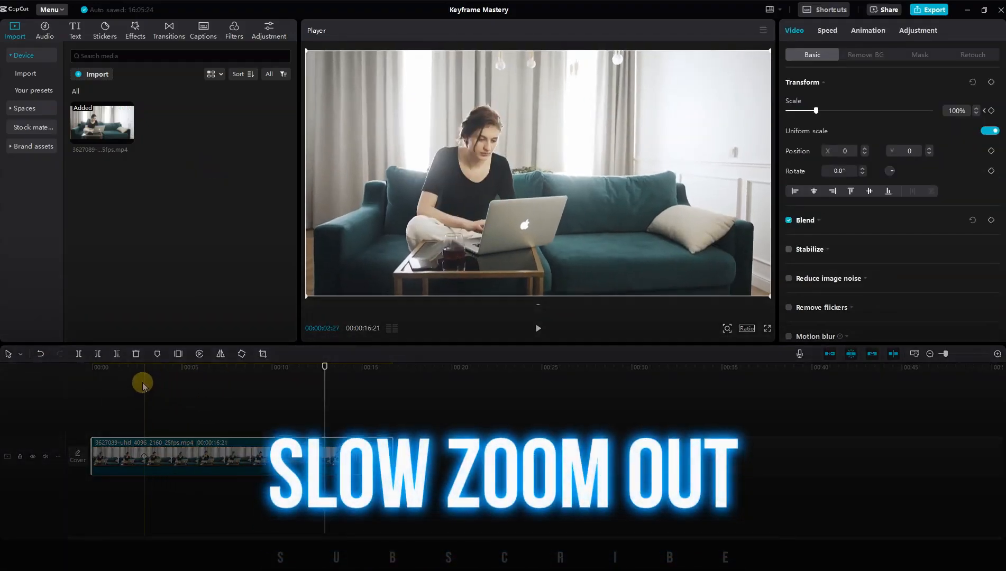
- Create a slow zoom out with the scale at 183% at 00:00:02:27 and 100% at 00:00:15:08
left_click(145, 383)
left_click(152, 451)
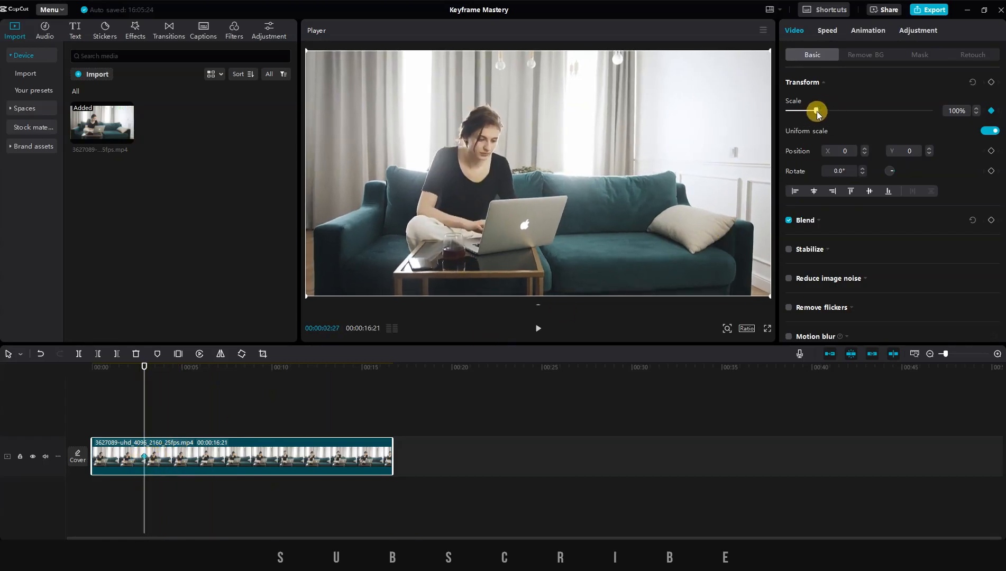
left_click_drag(818, 113, 841, 112)
left_click_drag(301, 365, 367, 369)
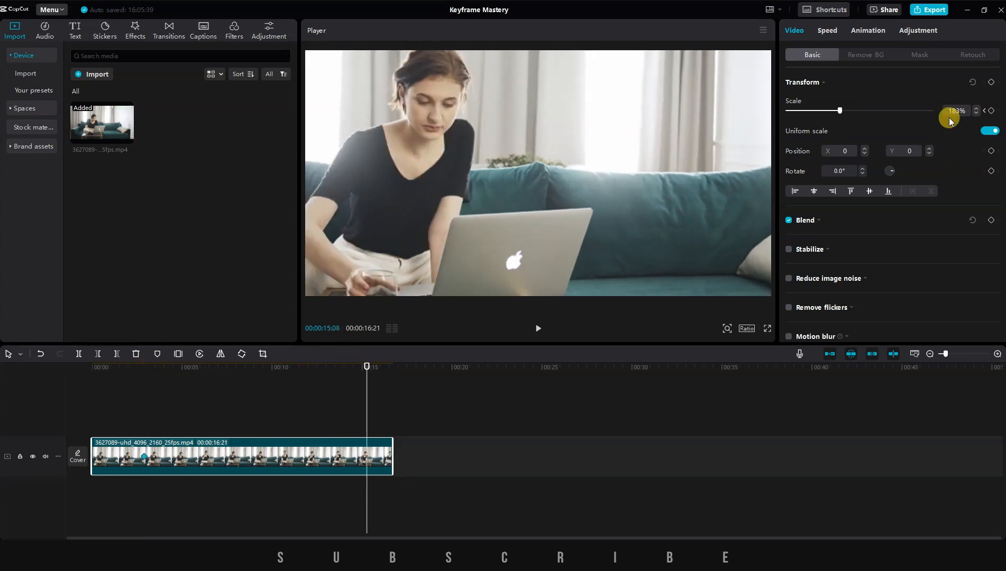
left_click_drag(838, 109, 818, 109)
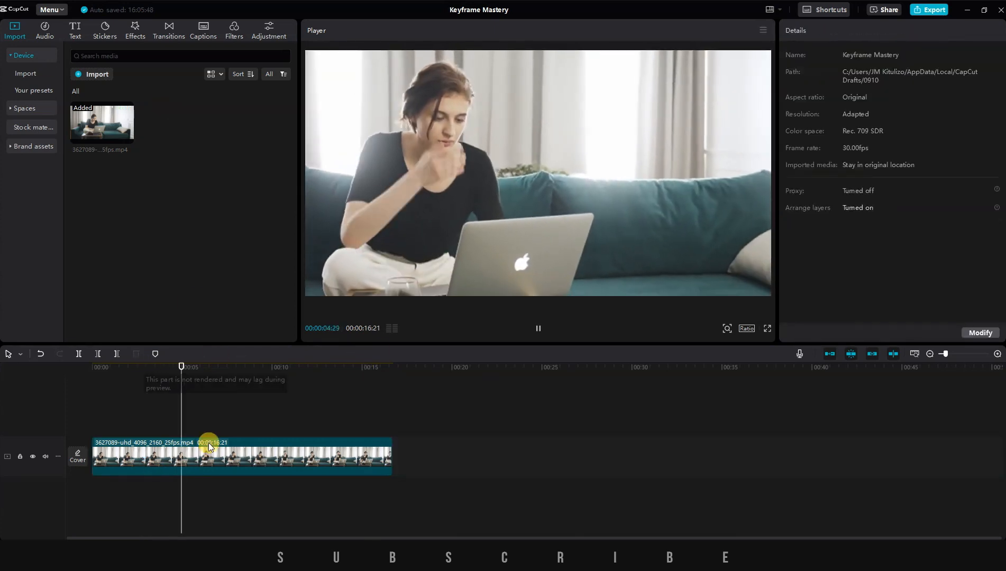
- Move the ending scale keyframe close to the first one and play back the faster zoom out
left_click(209, 444)
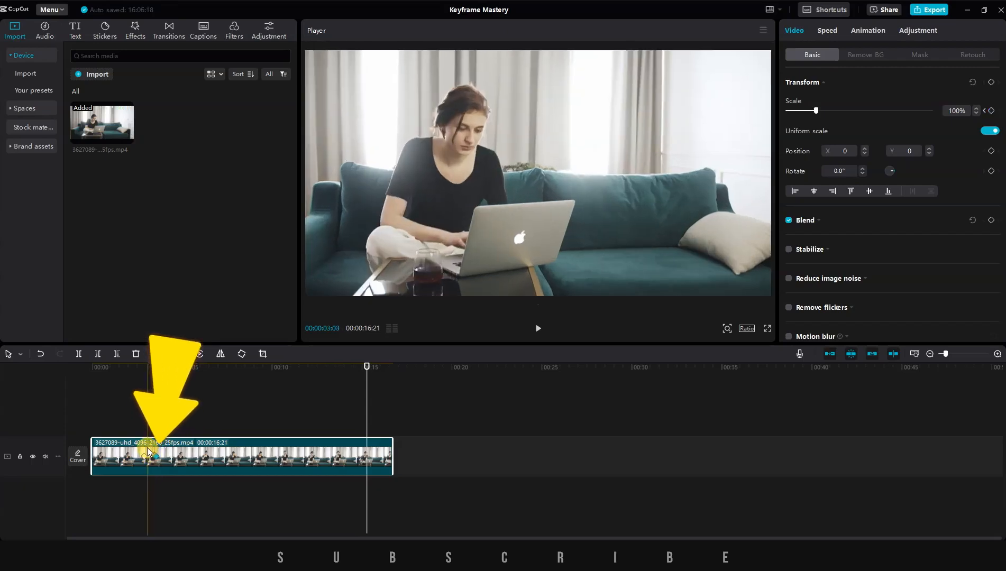
left_click(133, 390)
key("space")
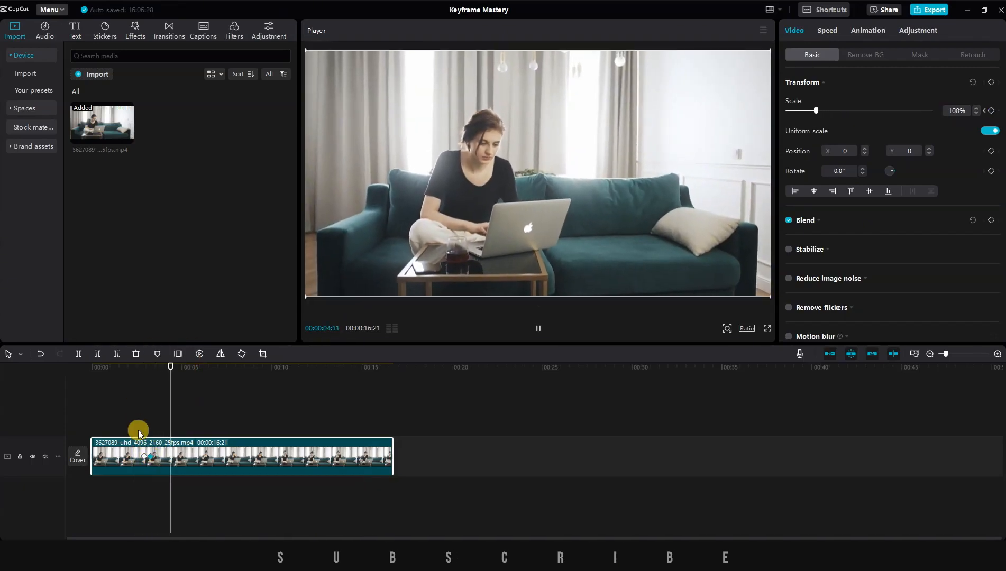
- Set the scale to 194% at 00:00:03:06, just after the first keyframe, and preview the fast zoom in
left_click(148, 366)
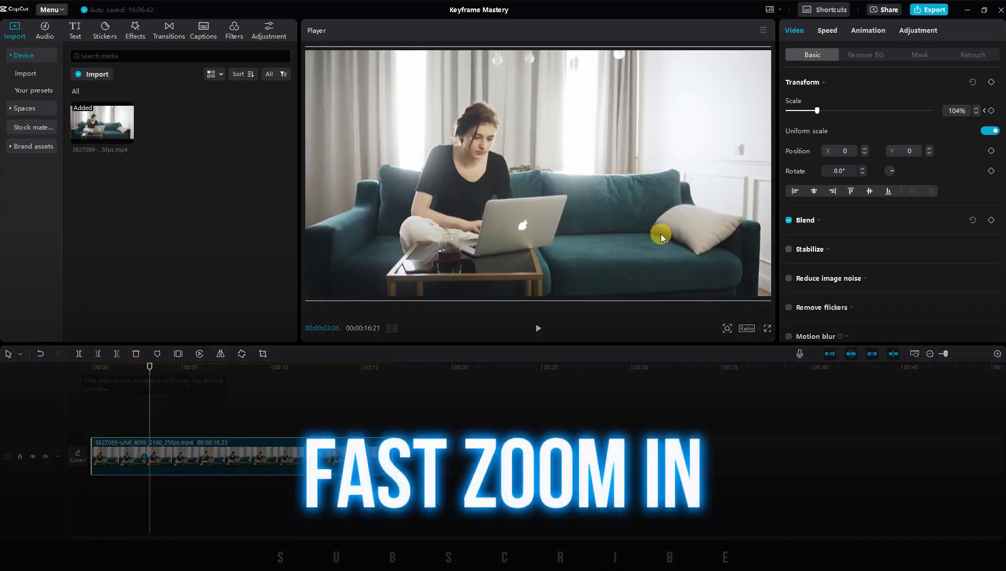
left_click_drag(817, 111, 850, 111)
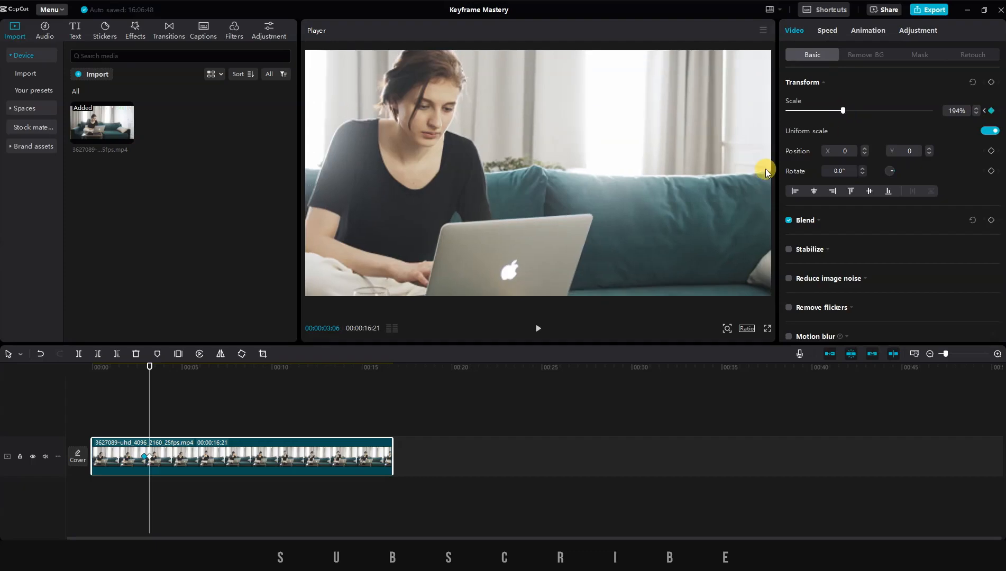
left_click(138, 402)
key("space")
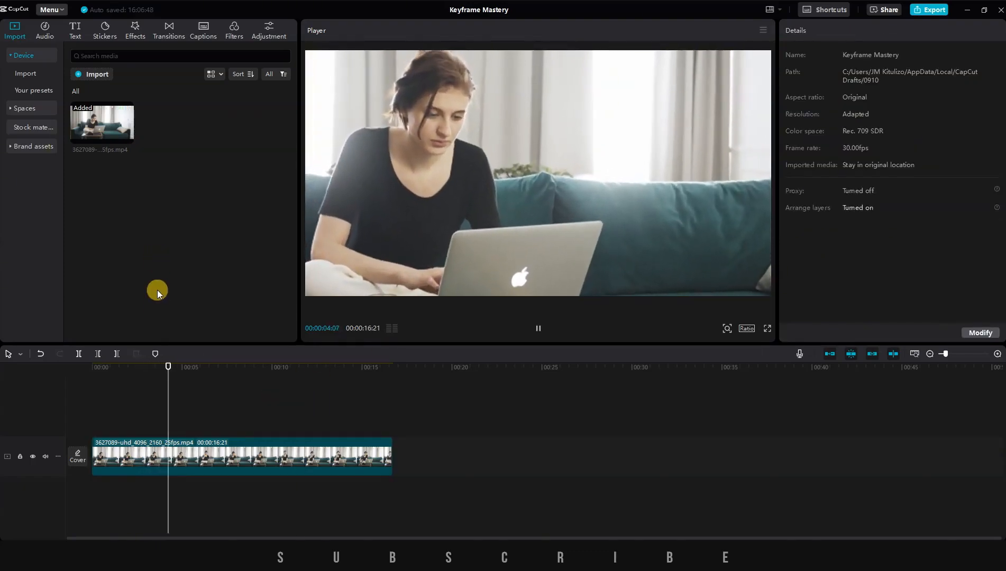
- Reduce the clip's scale at 00:00:14:23, near the end of the clip
left_click(358, 456)
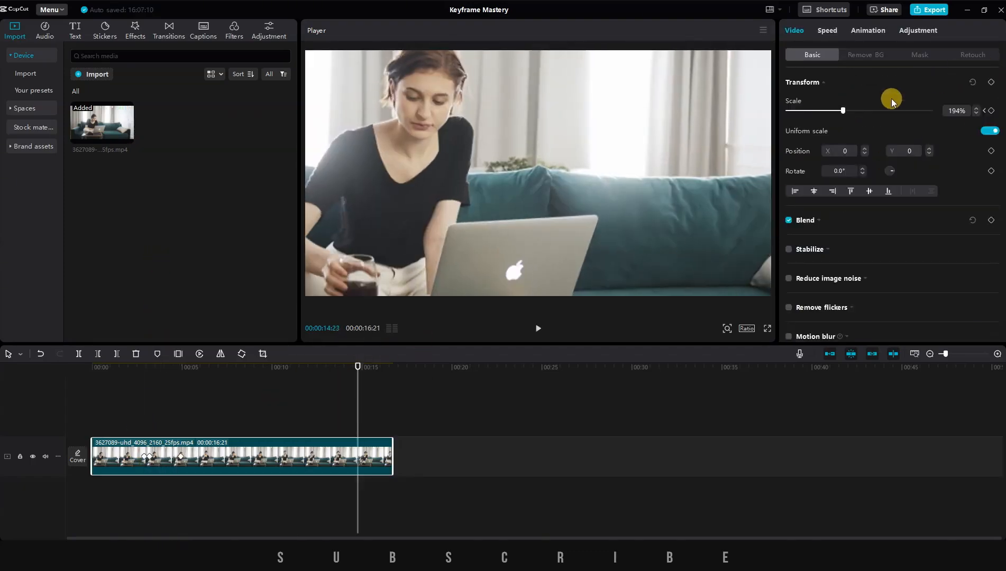
left_click_drag(845, 109, 820, 110)
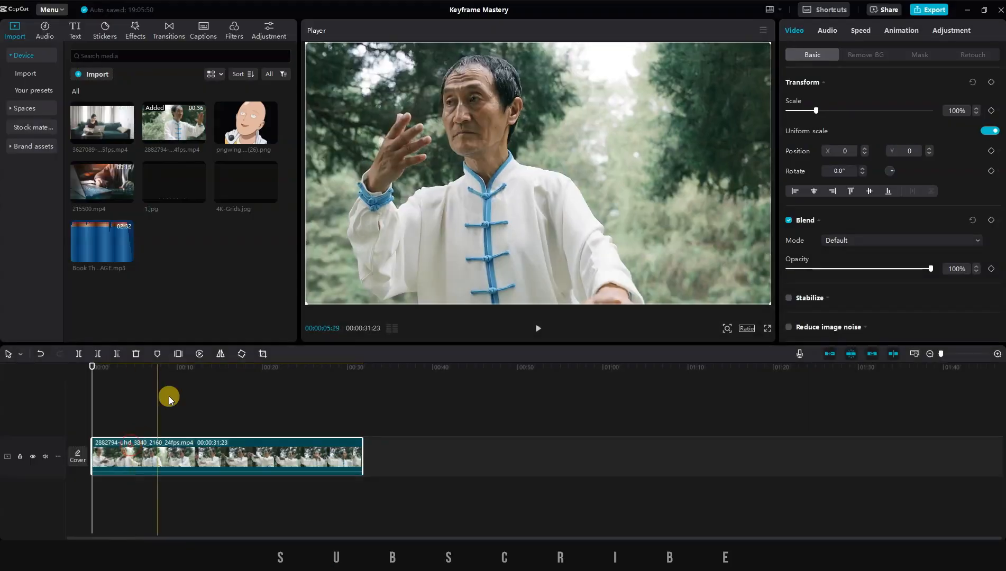
- Scale the martial arts clip to 135% and keyframe its rotation from -11.5° at the start to 11.5° at 00:00:04:29
left_click_drag(816, 111, 827, 115)
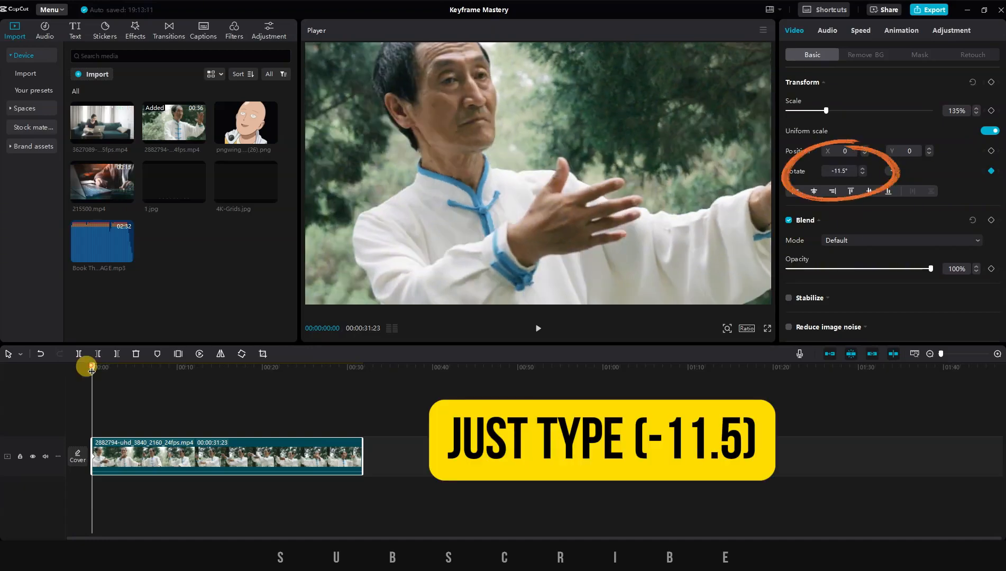
left_click_drag(92, 366, 135, 369)
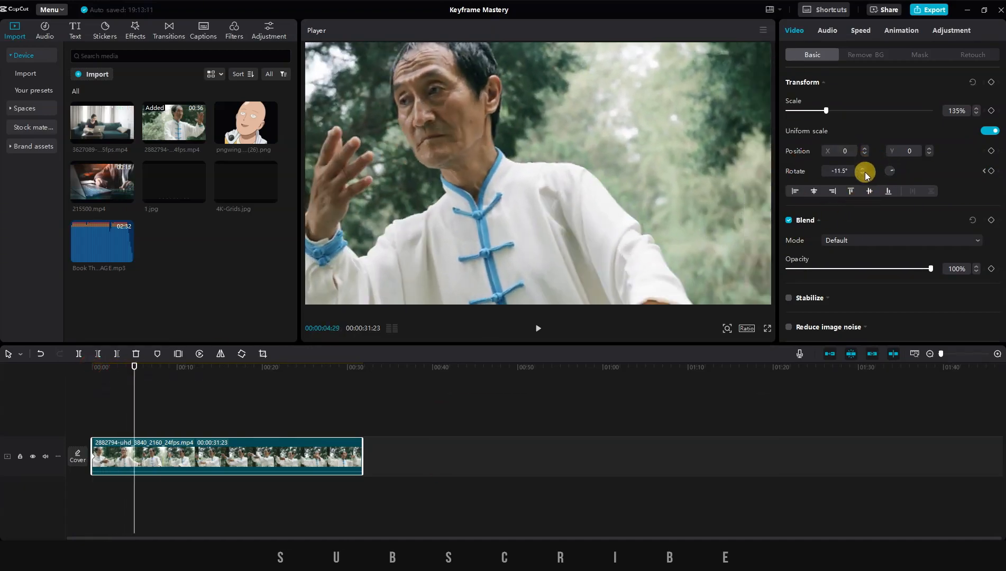
left_click(862, 168)
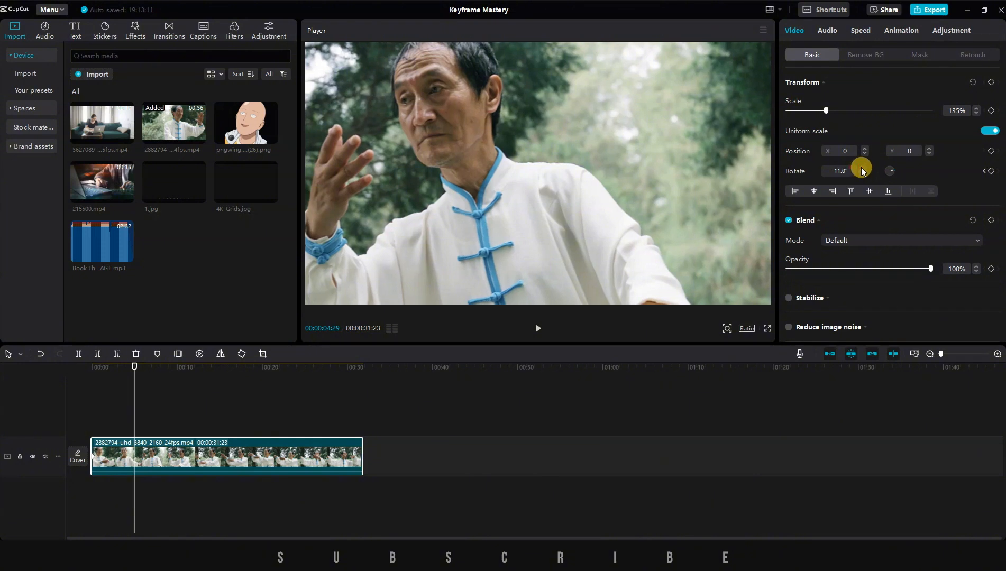
left_click_drag(862, 170, 862, 174)
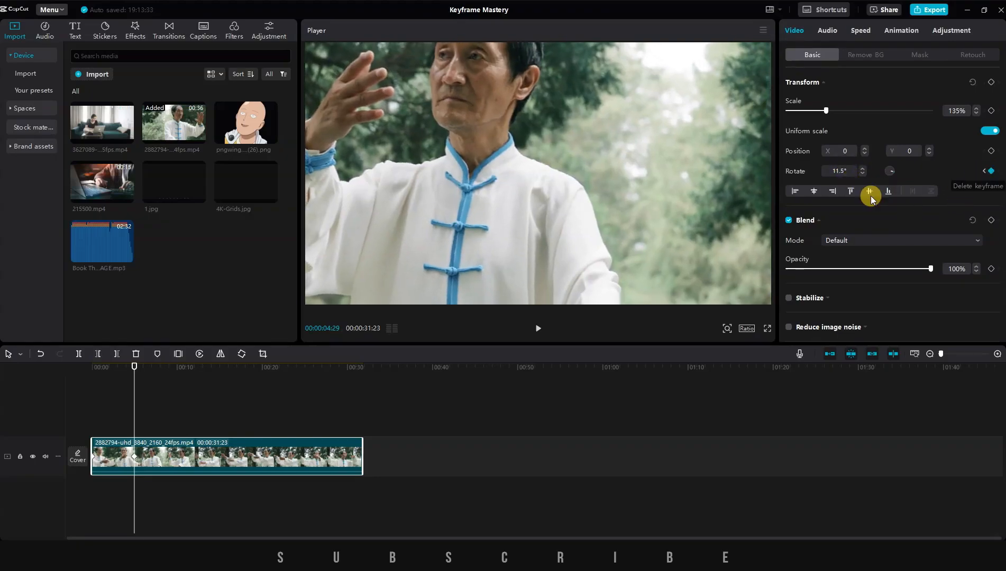
- Extend the rocking motion with a -11.5° rotation keyframe at 00:00:08:28 and another at 00:00:12:28, and play it from the start
left_click_drag(146, 375, 168, 377)
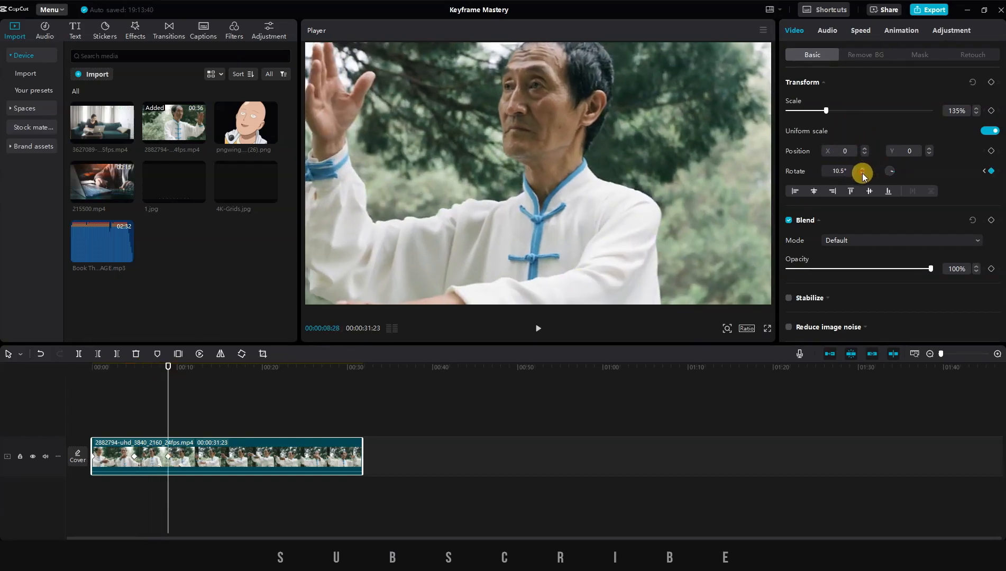
left_click_drag(863, 175, 866, 173)
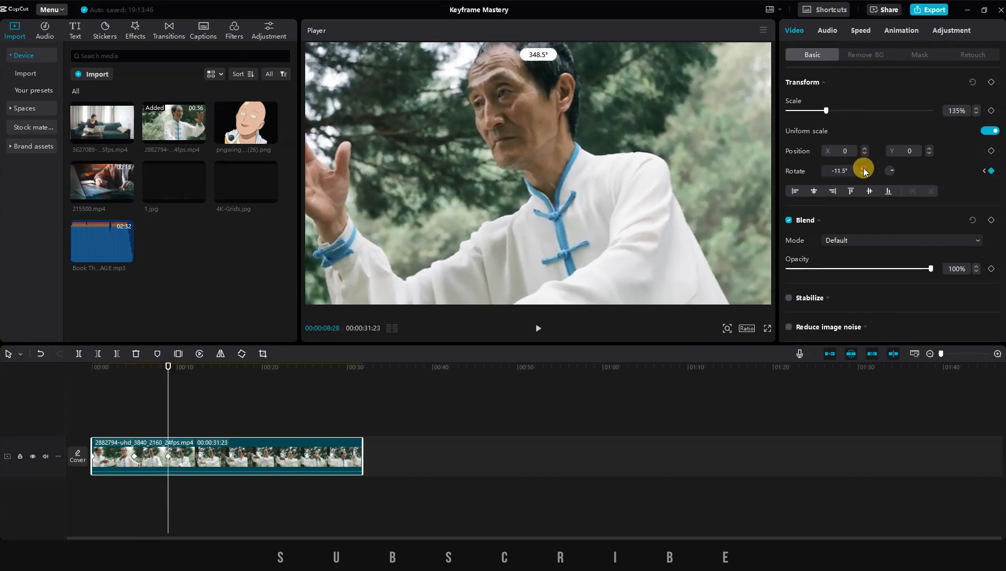
left_click_drag(167, 367, 202, 367)
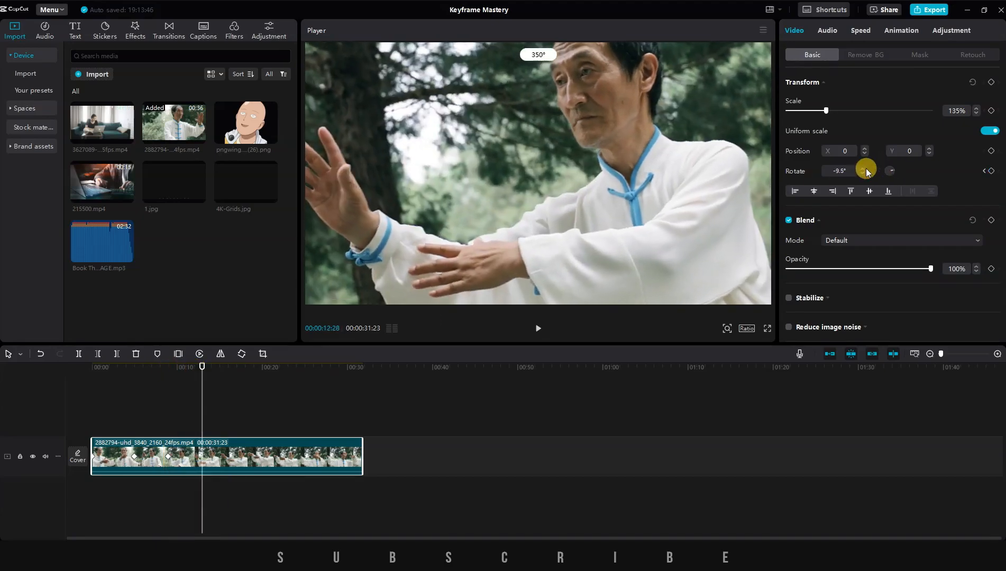
left_click(97, 390)
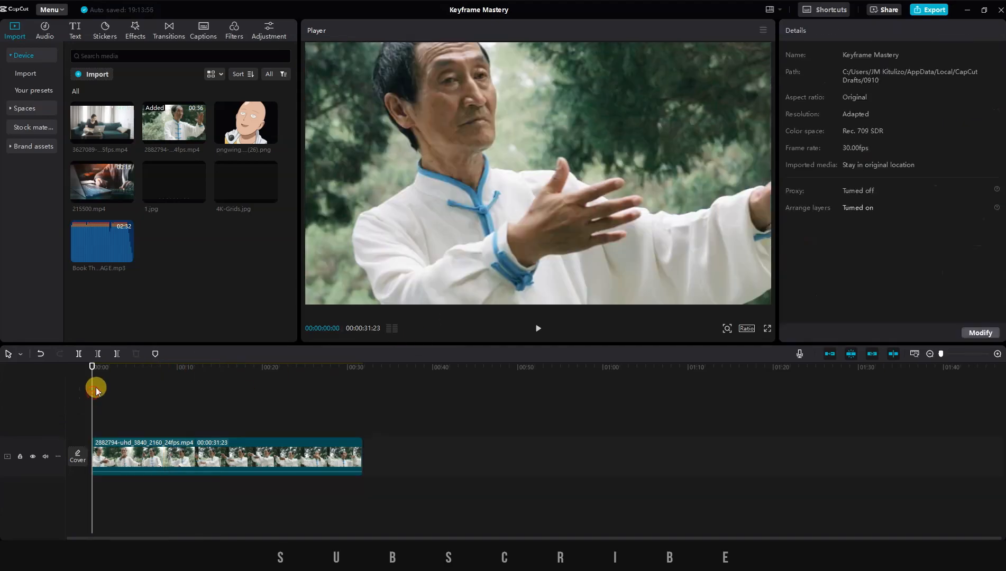
key("space")
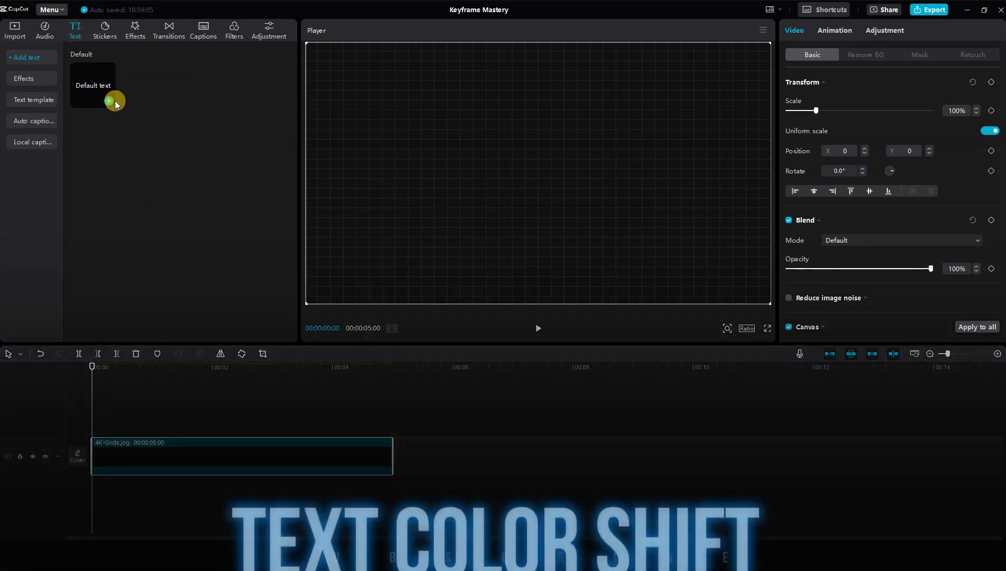
- Add a default text reading "Hello" in Bebas Neue Bold and enlarge it in the frame
left_click(115, 102)
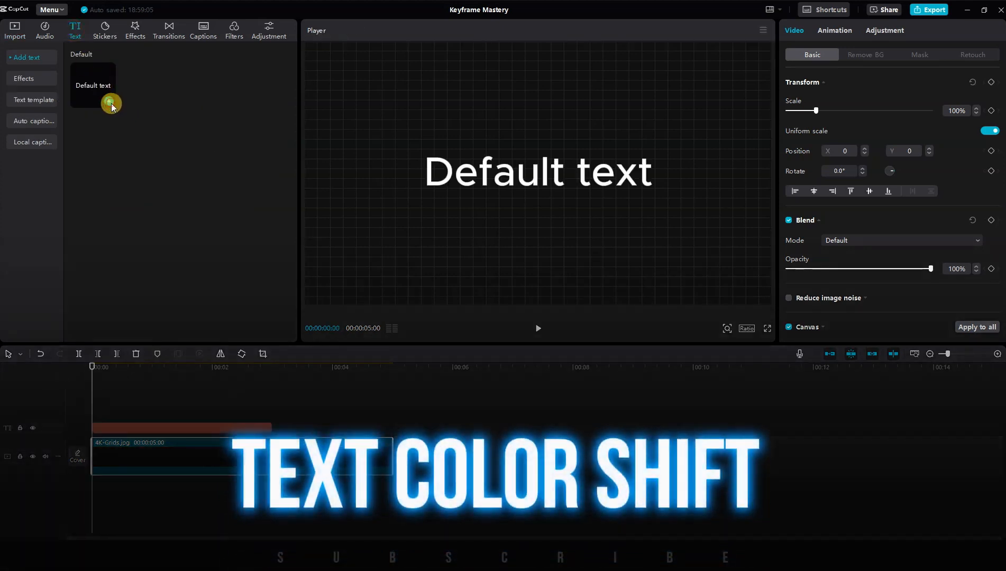
left_click(420, 170)
left_click_drag(835, 80, 784, 72)
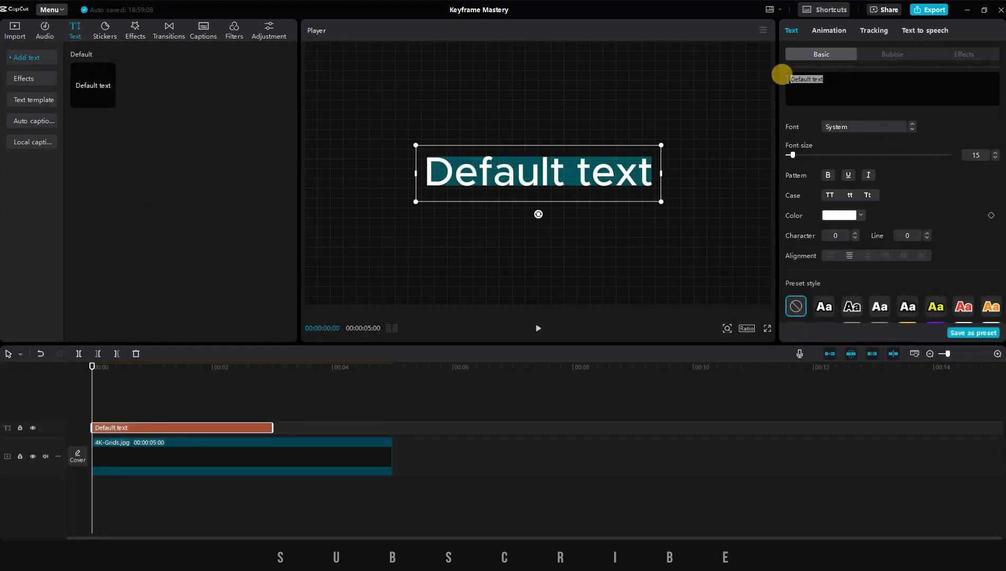
type("Hello")
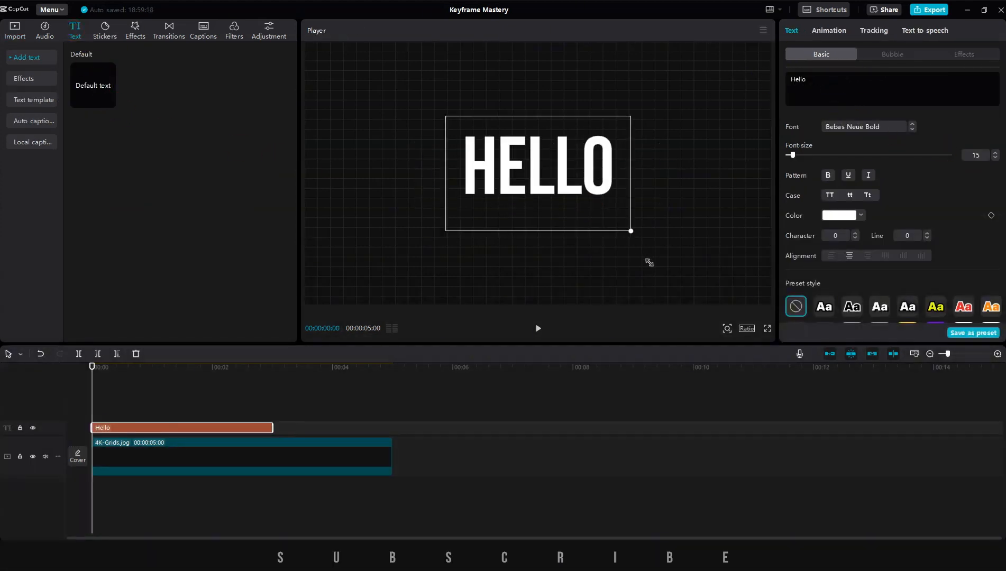
left_click_drag(650, 262, 659, 275)
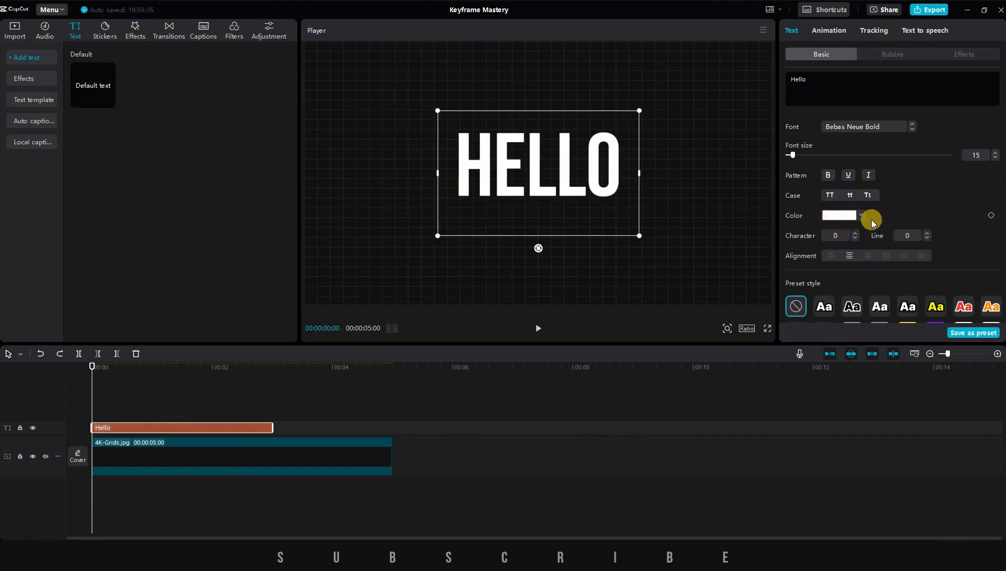
- Keyframe the text color from white at the start to orange FF7F00 at 00:00:00:10
scroll(982, 207, "down", 1)
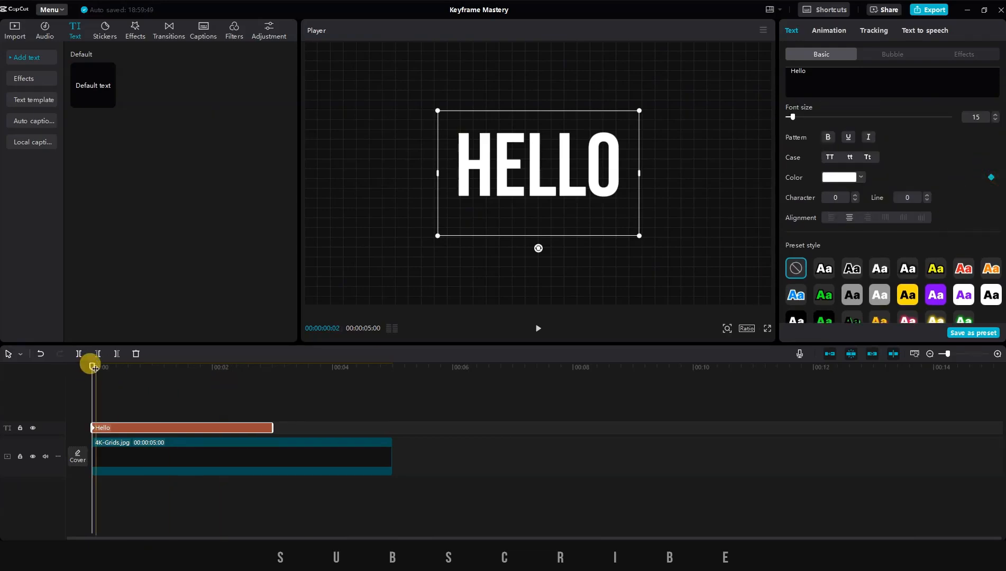
left_click(837, 178)
left_click_drag(907, 209, 953, 159)
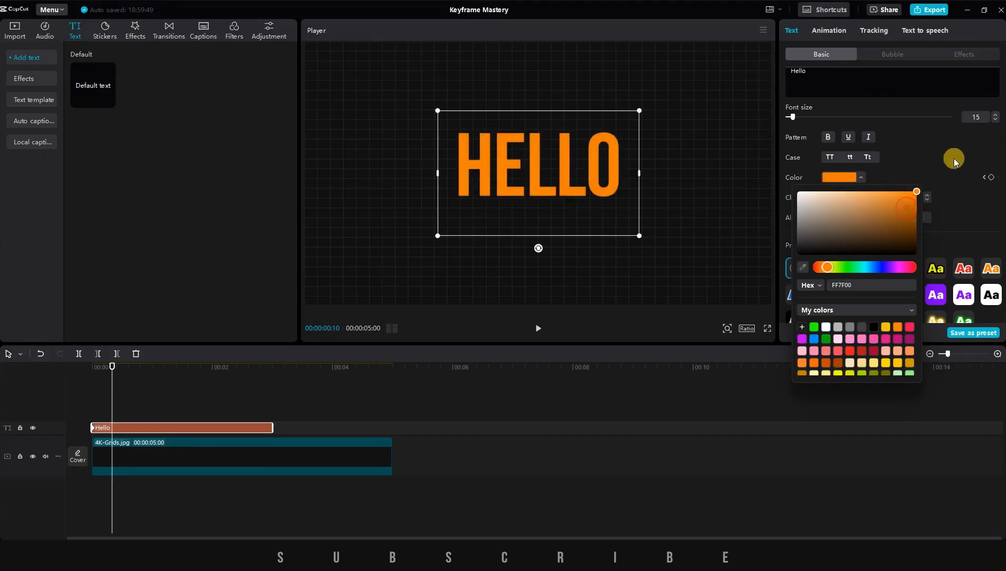
- Play the Hello text repeatedly from the start to check the color shift
left_click_drag(109, 375, 53, 369)
key("space")
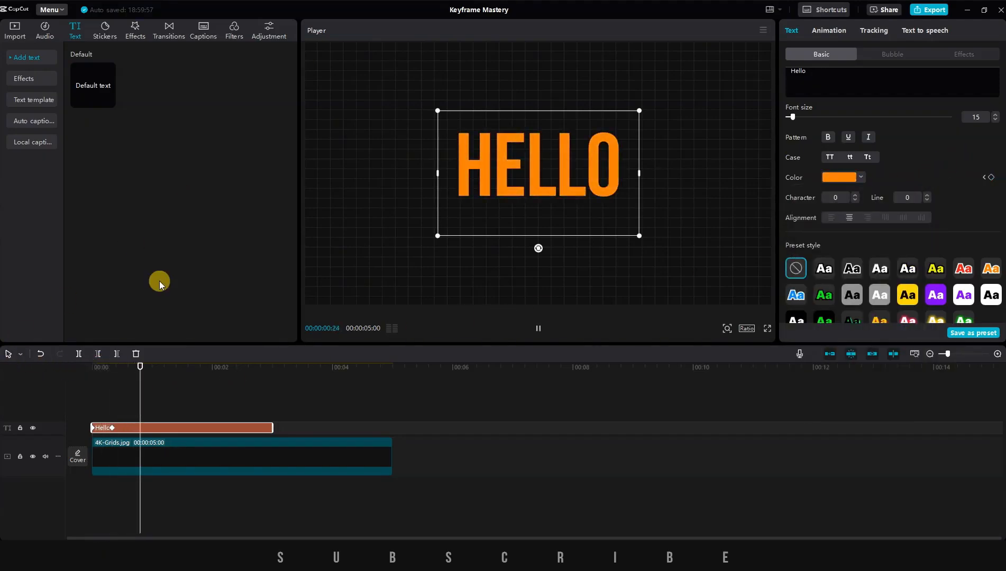
key("space")
left_click(90, 377)
key("space")
key("space")
left_click(93, 368)
key("space")
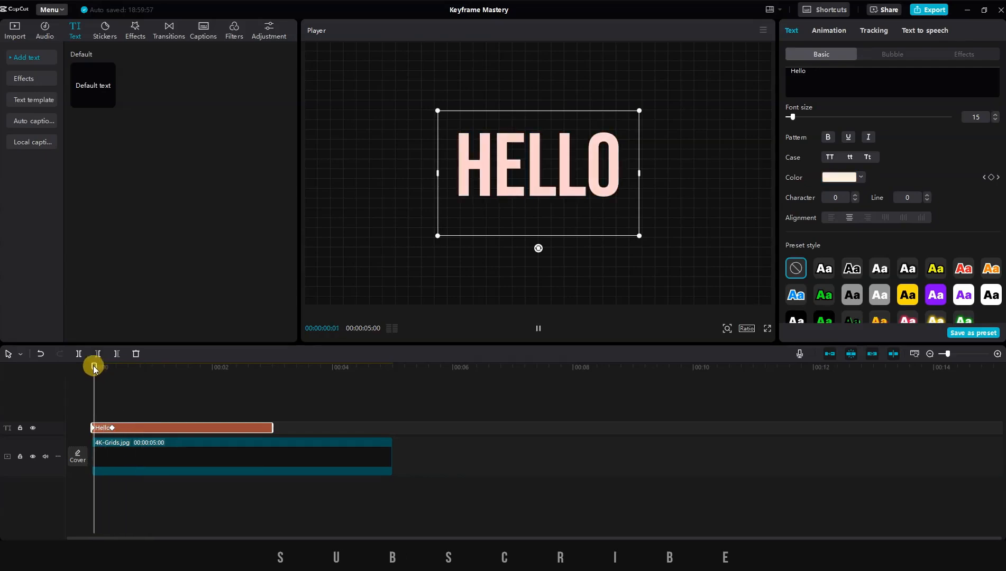
key("space")
- Move the orange color keyframe further along the Hello text clip, just past the one-second point
left_click_drag(113, 427, 155, 427)
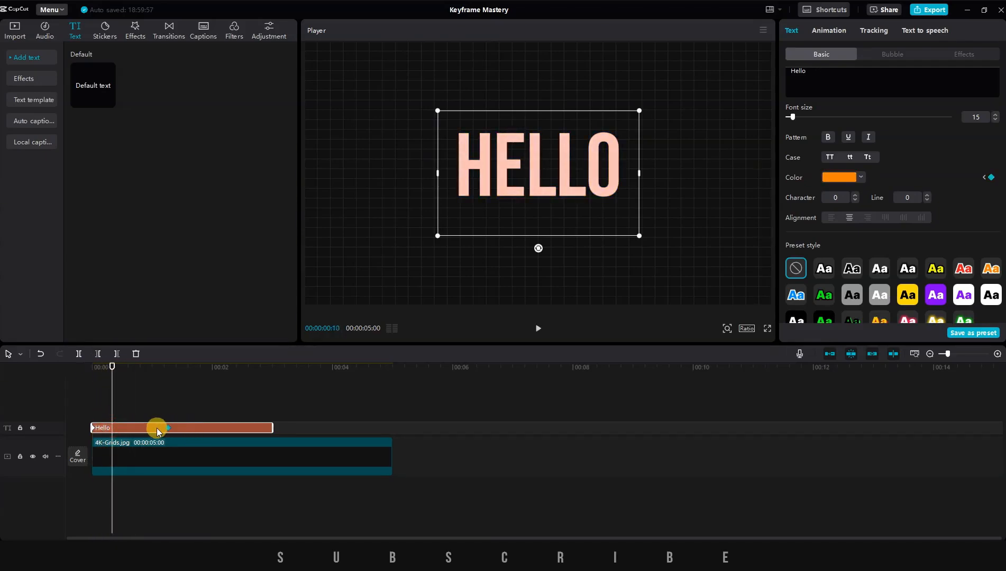
- Play the Hello text clip from near its start to check the color keyframes
left_click(108, 366)
key("space")
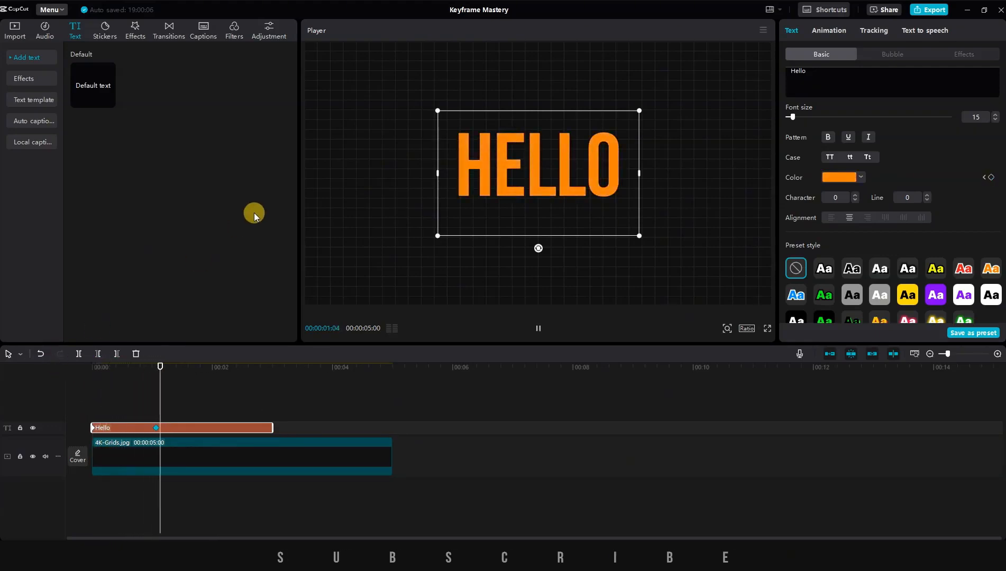
key("space")
left_click(137, 400)
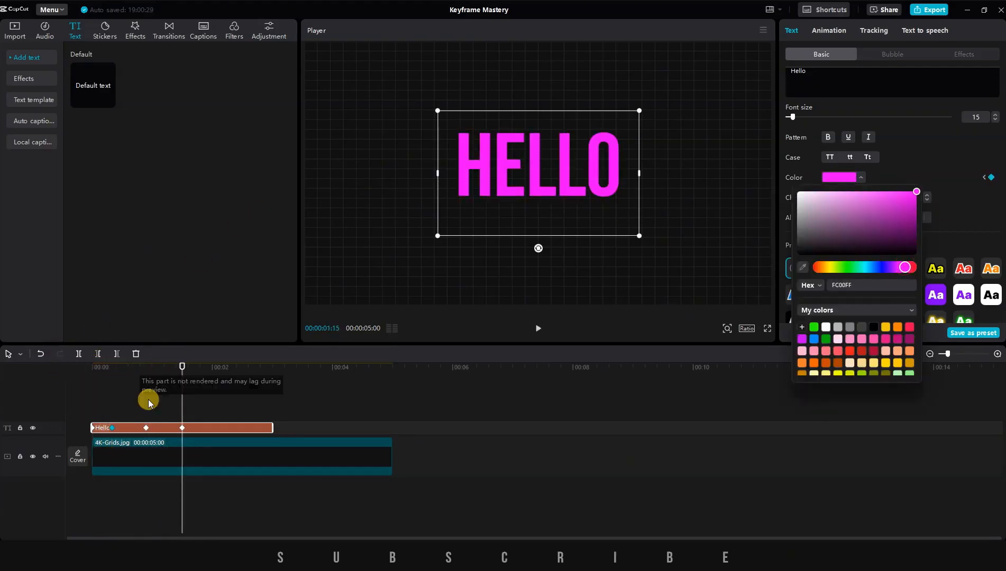
key("space")
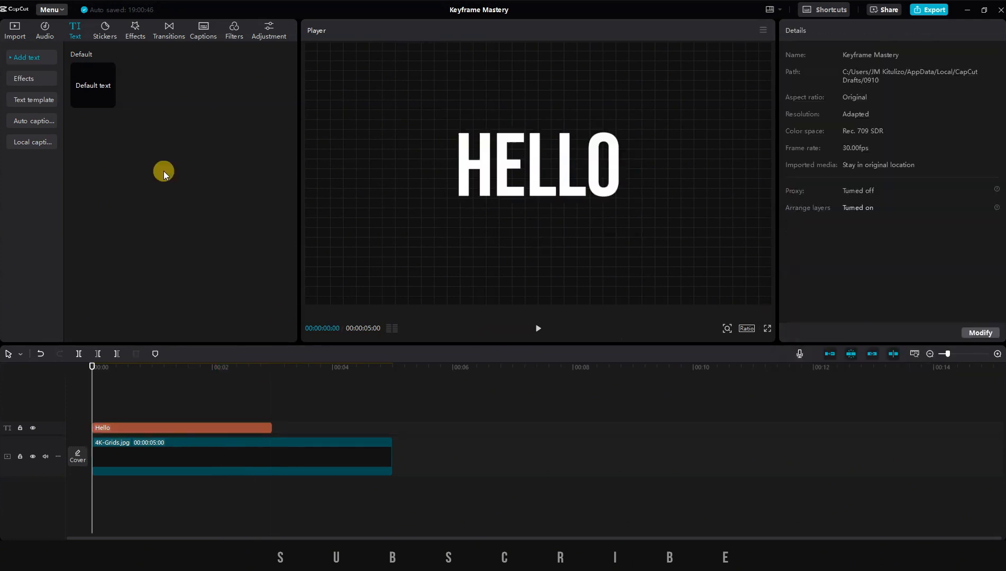
key("space")
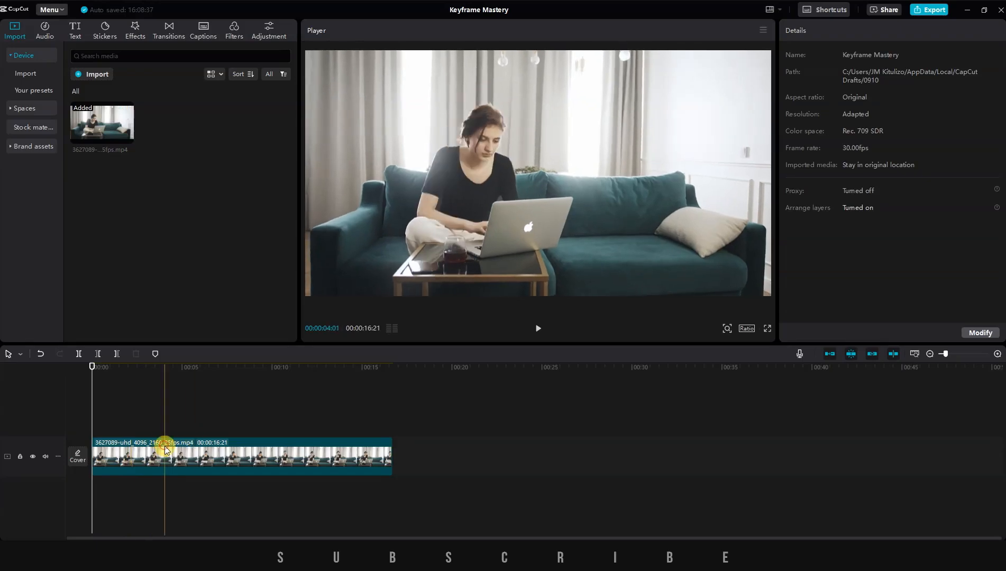
- Keyframe the sofa clip's saturation from 0 at 00:00:02:21 down to -50 at 00:00:07:00
left_click(165, 450)
left_click(919, 31)
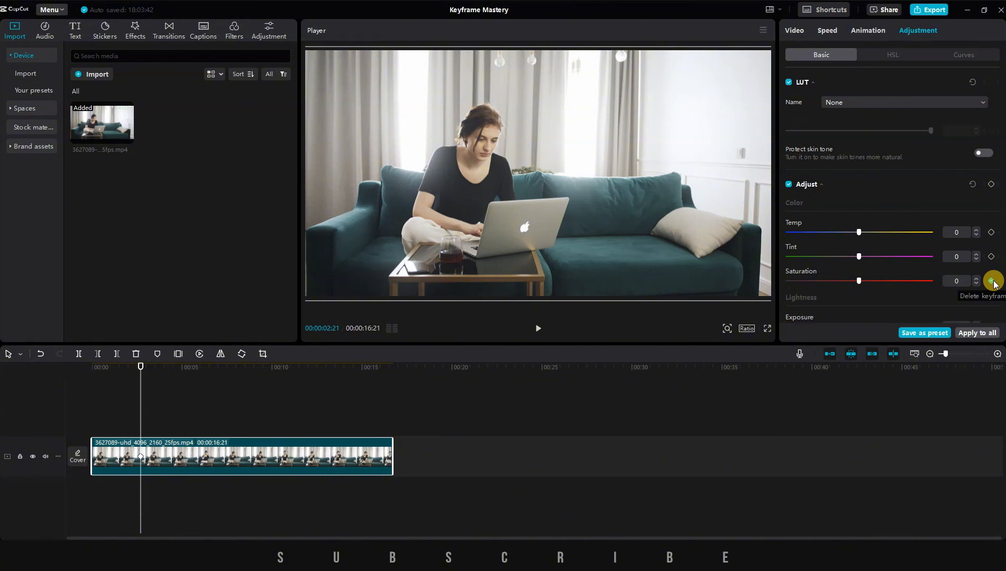
left_click_drag(141, 367, 218, 366)
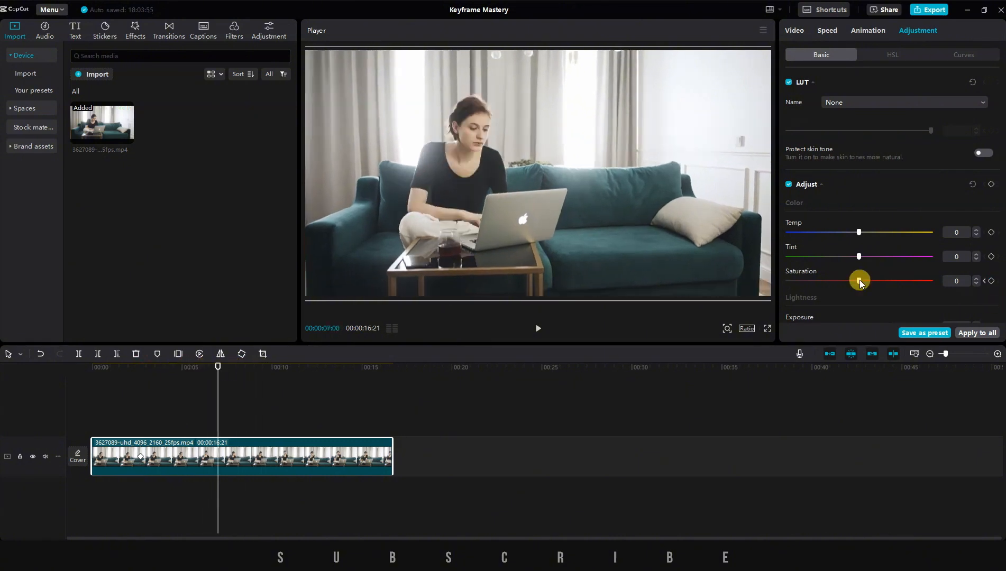
left_click_drag(859, 281, 699, 290)
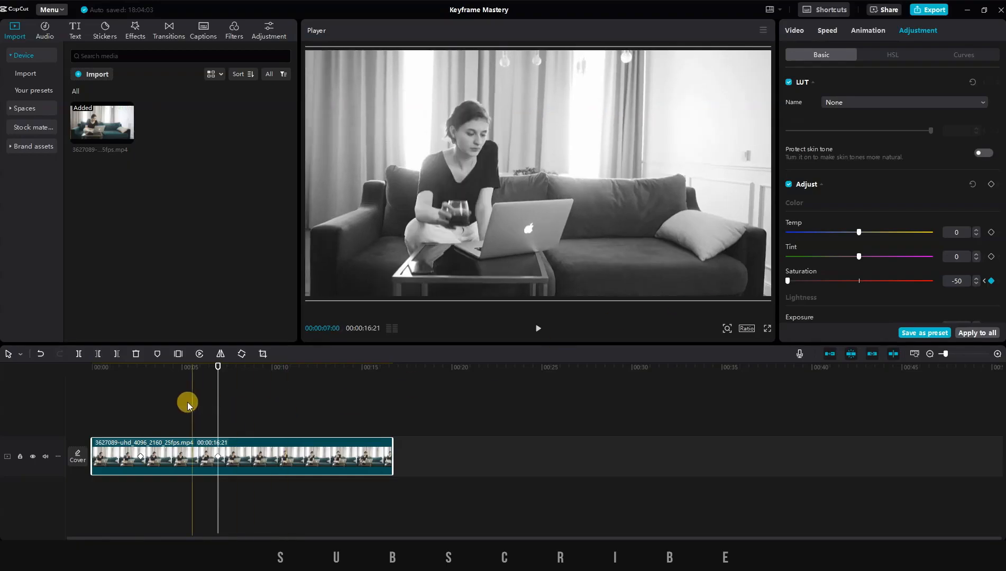
- Play the sofa clip from around its first saturation keyframe to check the fade to black and white
left_click(142, 400)
key("space")
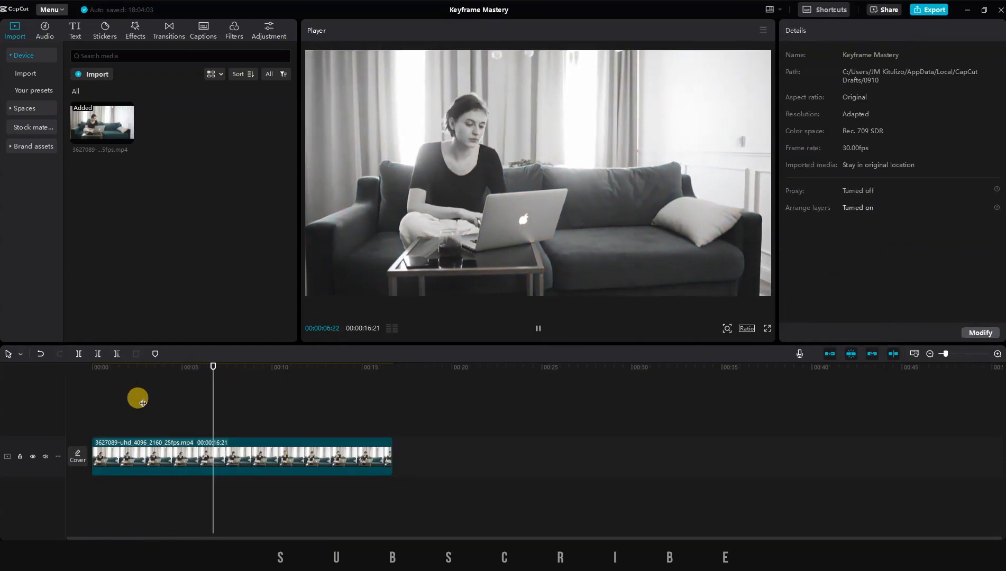
left_click(209, 370)
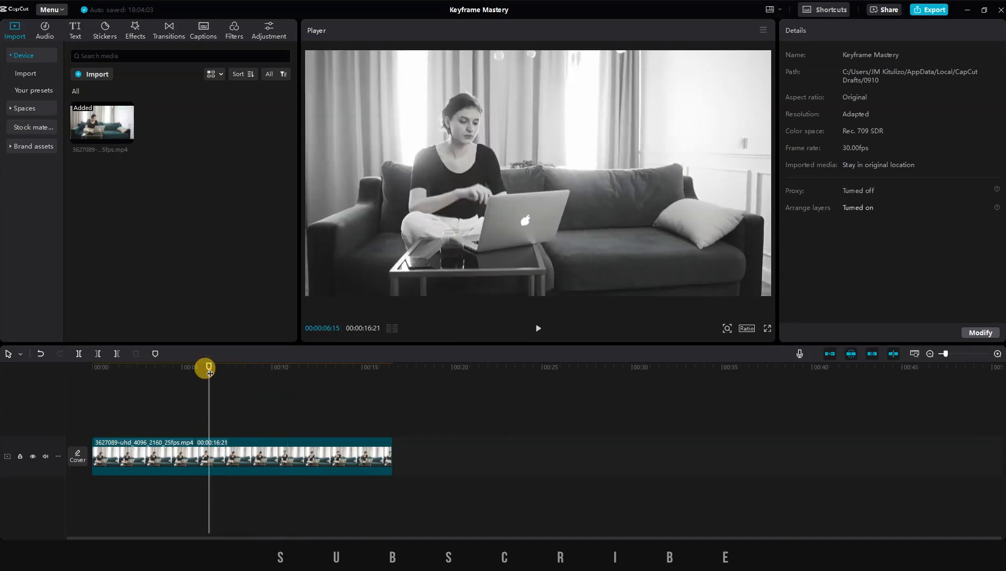
- Keyframe the sofa clip's exposure from 0 at 00:00:02:21 down to -50 just past four seconds
left_click(172, 455)
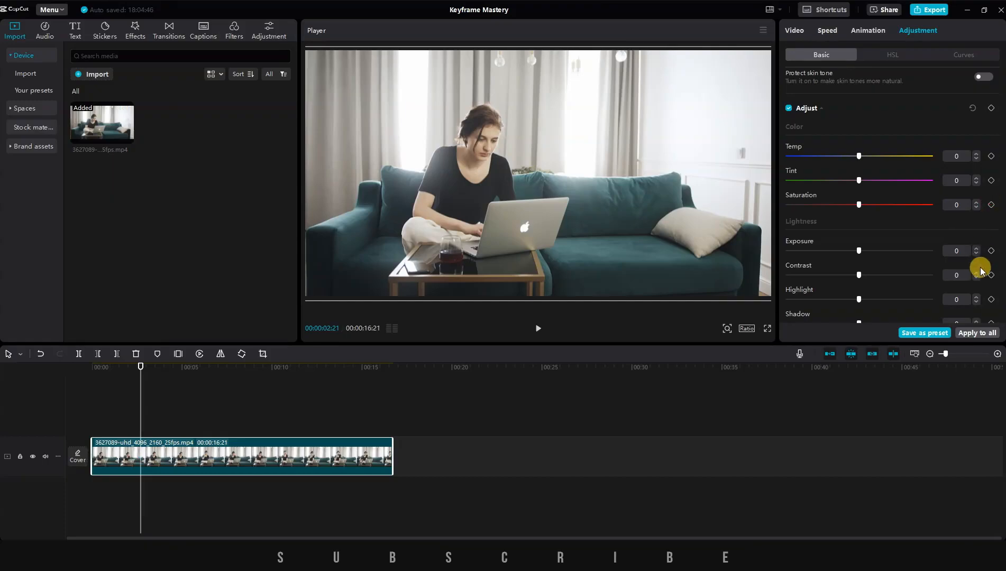
left_click(992, 251)
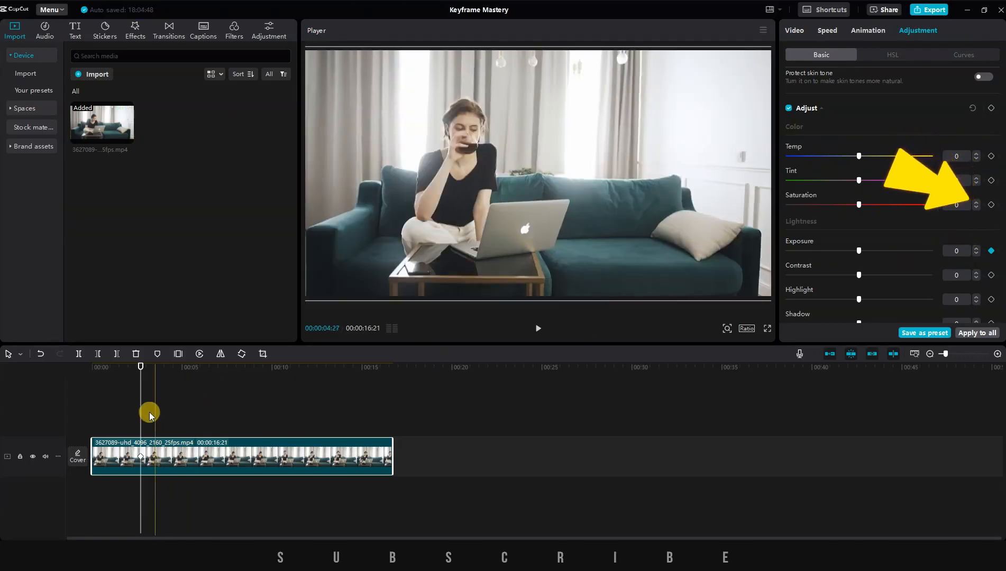
left_click_drag(142, 373, 166, 369)
left_click_drag(858, 250, 790, 250)
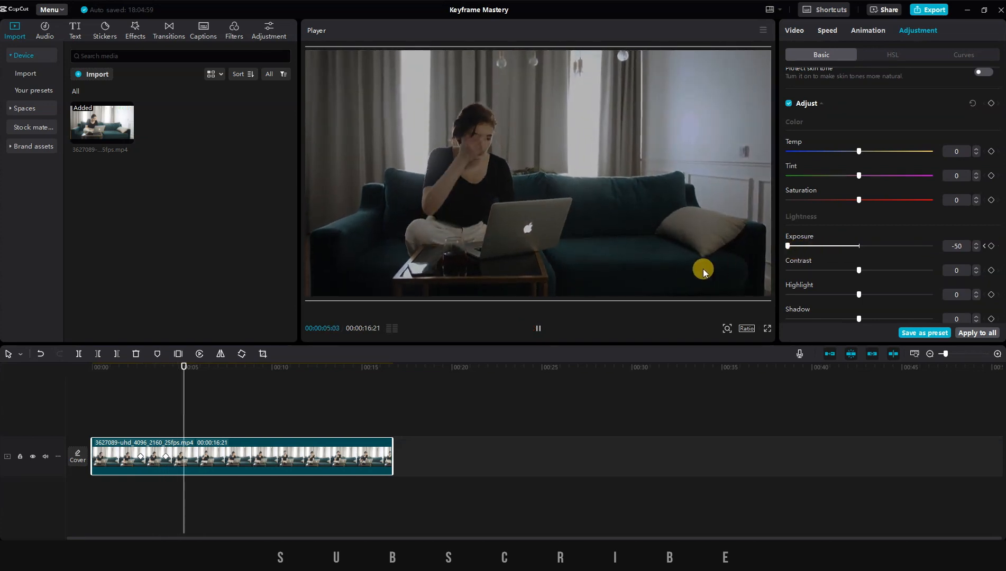
- Play the sofa clip from just before its first exposure keyframe to check the darkening
key("space")
left_click(136, 426)
key("space")
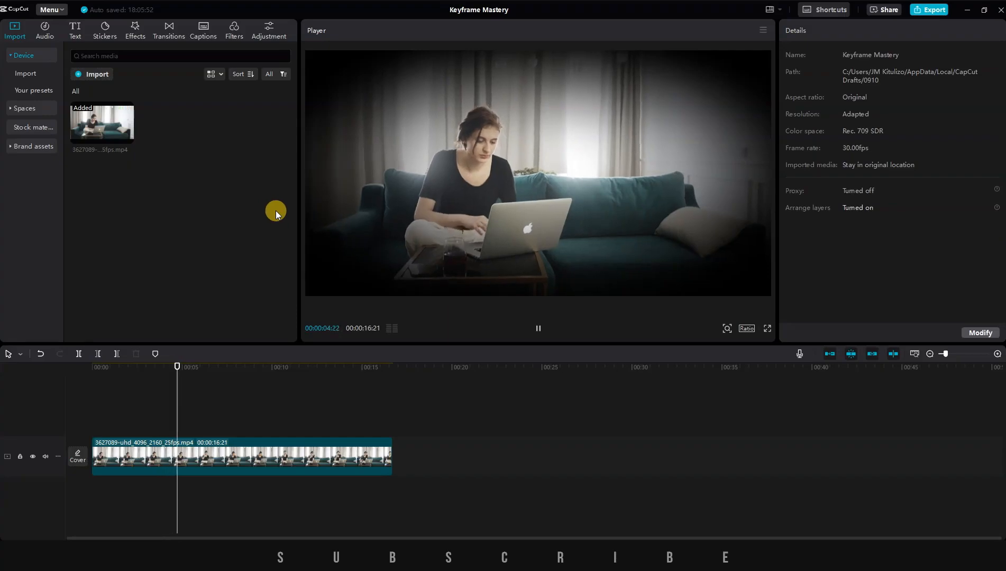
key("space")
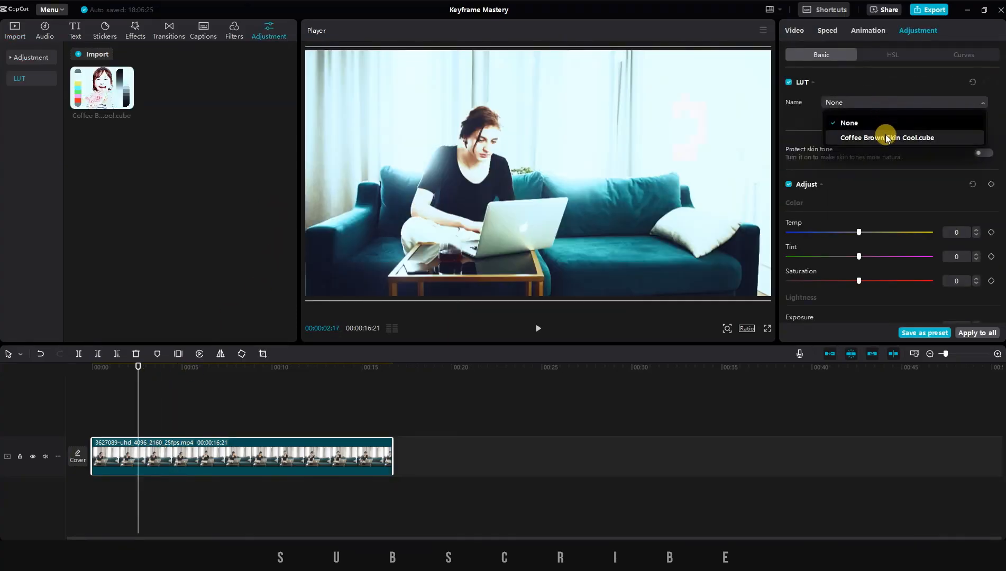
- Apply the Coffee Brown Skin Cool.cube LUT to the sofa clip
left_click(888, 138)
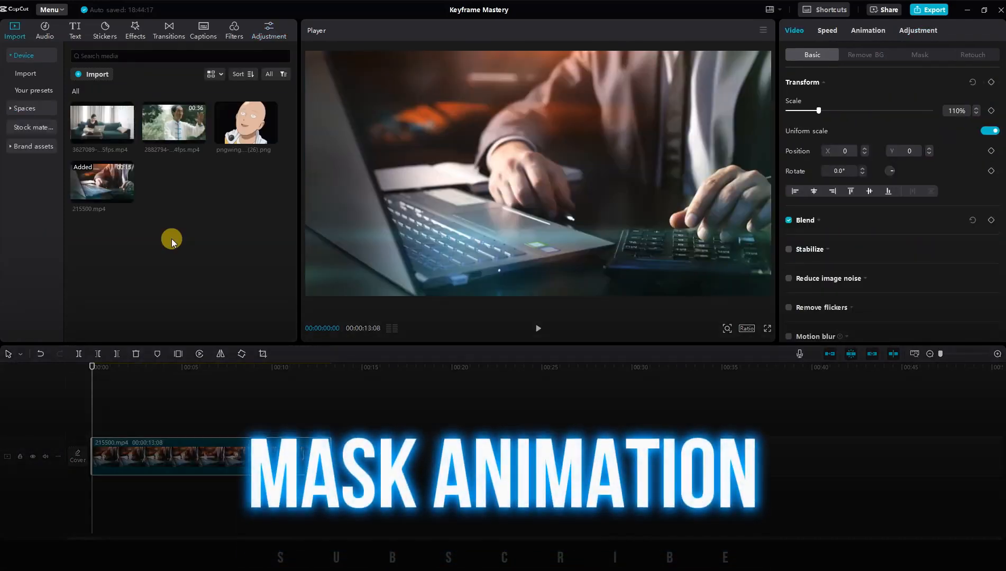
- Apply an inverted Horizontal mask to the 215500.mp4 clip with the playhead at 00:00:01:18
left_click_drag(93, 366, 121, 366)
left_click(177, 454)
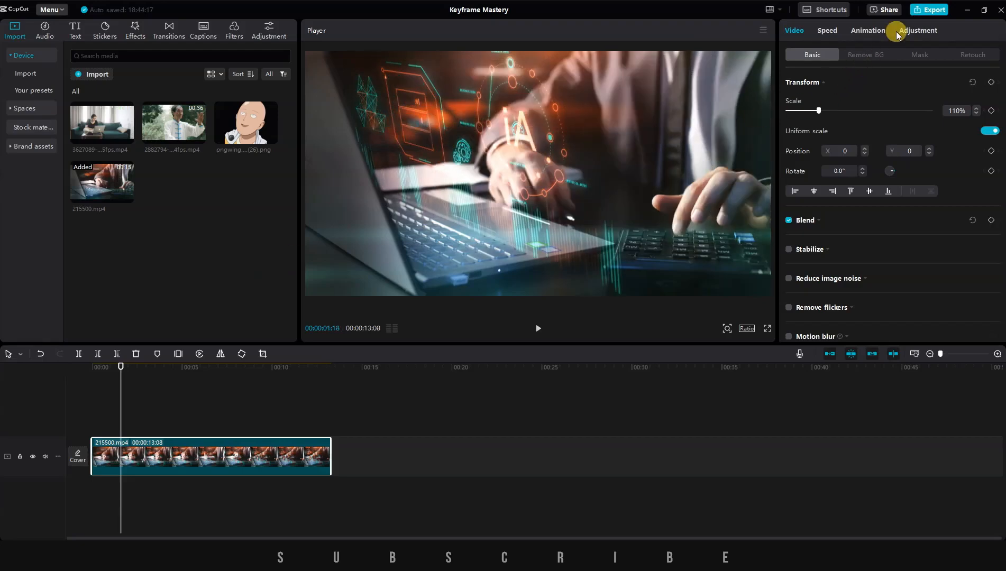
left_click(922, 55)
left_click(848, 110)
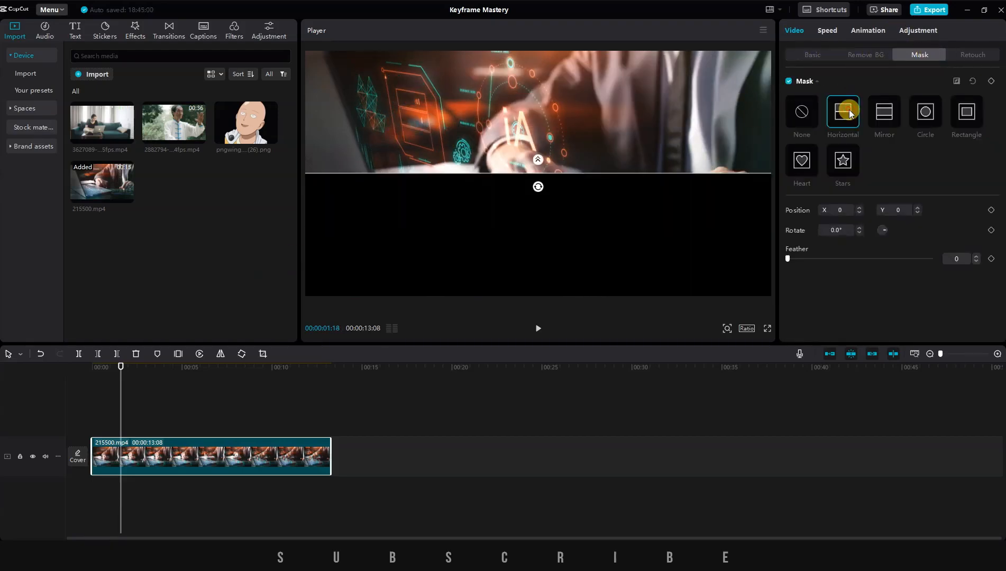
left_click(956, 81)
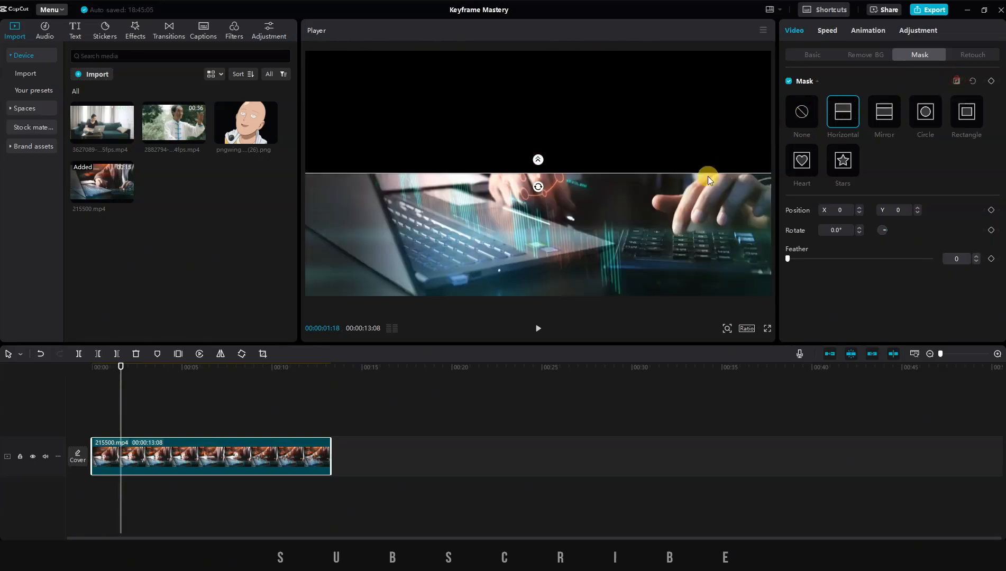
- Keyframe the mask's position from the frame's upper edge at 00:00:01:18 to below the frame at 00:00:03:28
left_click_drag(606, 168, 608, 38)
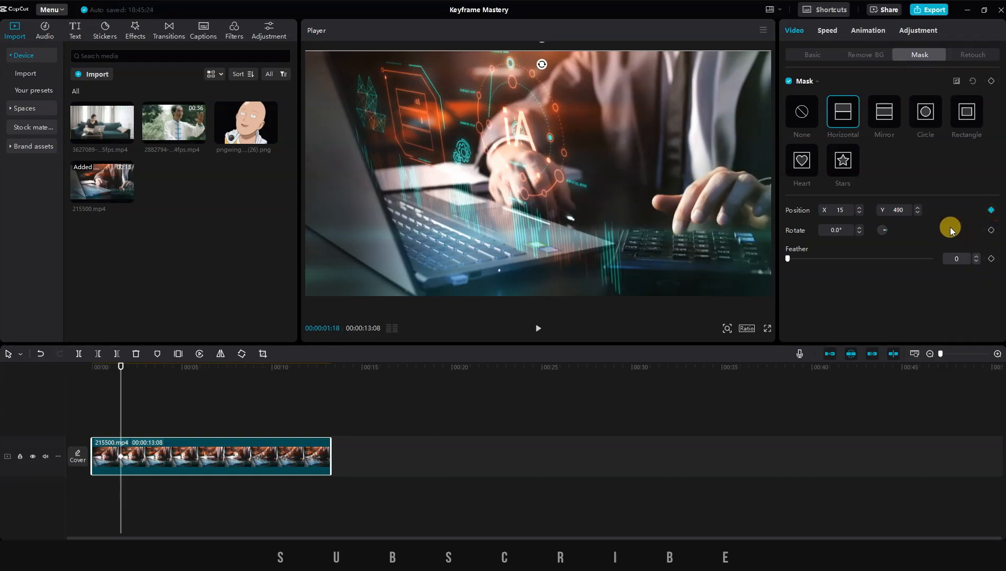
left_click_drag(120, 366, 163, 372)
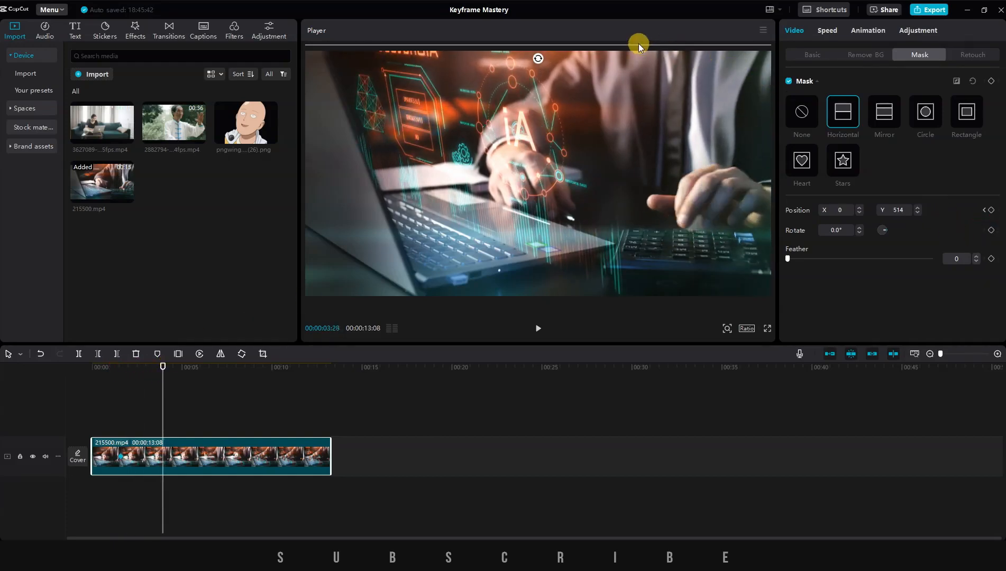
left_click_drag(639, 44, 639, 305)
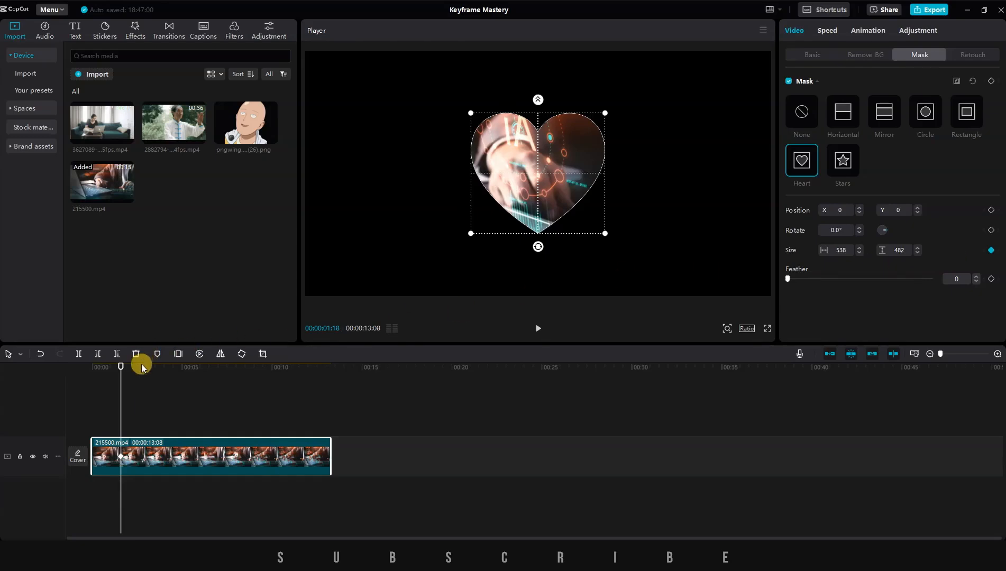
- Enlarge the heart mask to 1364 by 1223 at 00:00:02:23 and play the size animation
left_click_drag(120, 366, 141, 366)
left_click_drag(605, 233, 708, 342)
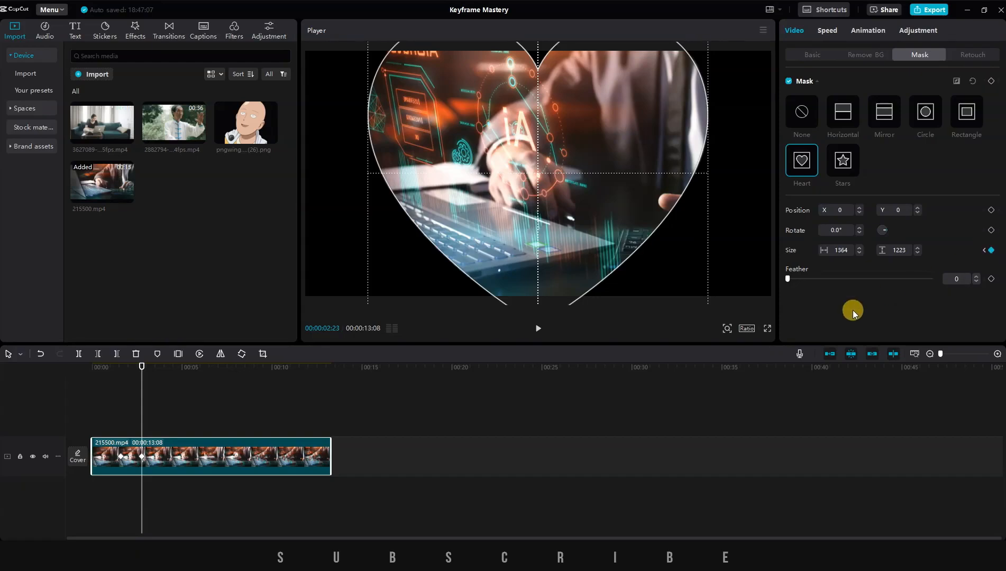
left_click(118, 400)
key("space")
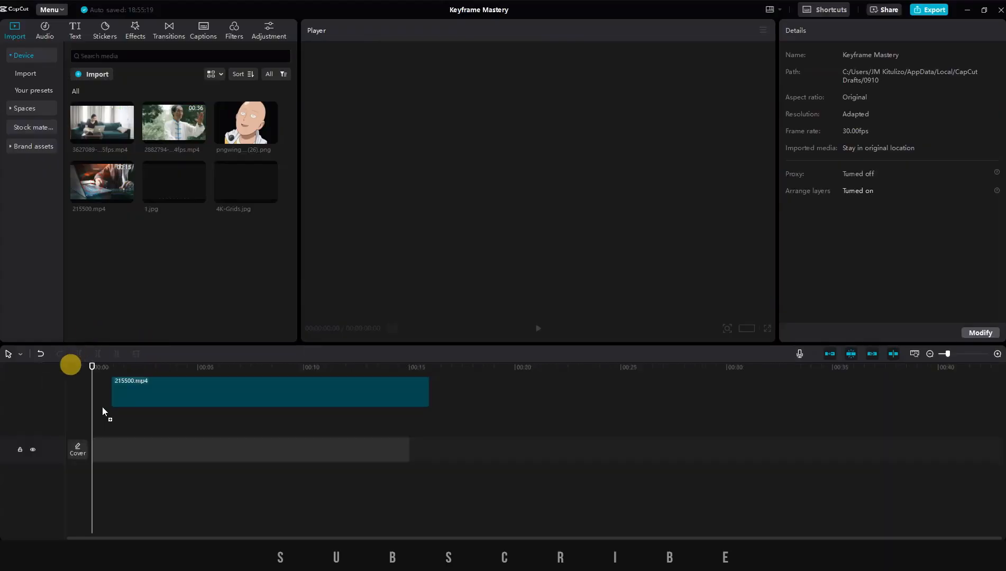
- Place 215500.mp4 at the timeline's start and keyframe its opacity from 100% at 00:00:13:22 to 0% at 00:00:15:00
left_click_drag(102, 407, 144, 409)
left_click(379, 371)
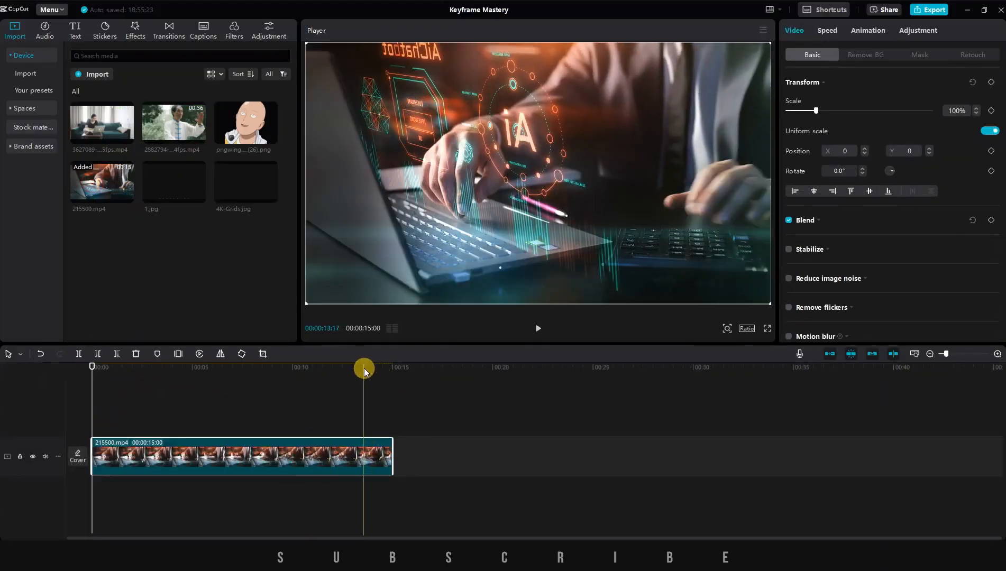
left_click(365, 368)
left_click_drag(364, 372, 367, 374)
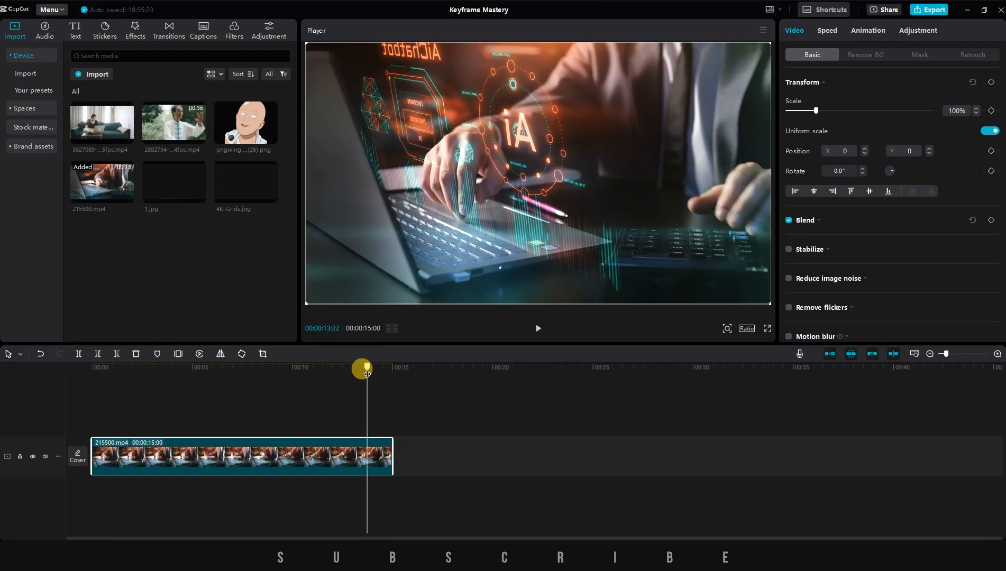
left_click(818, 226)
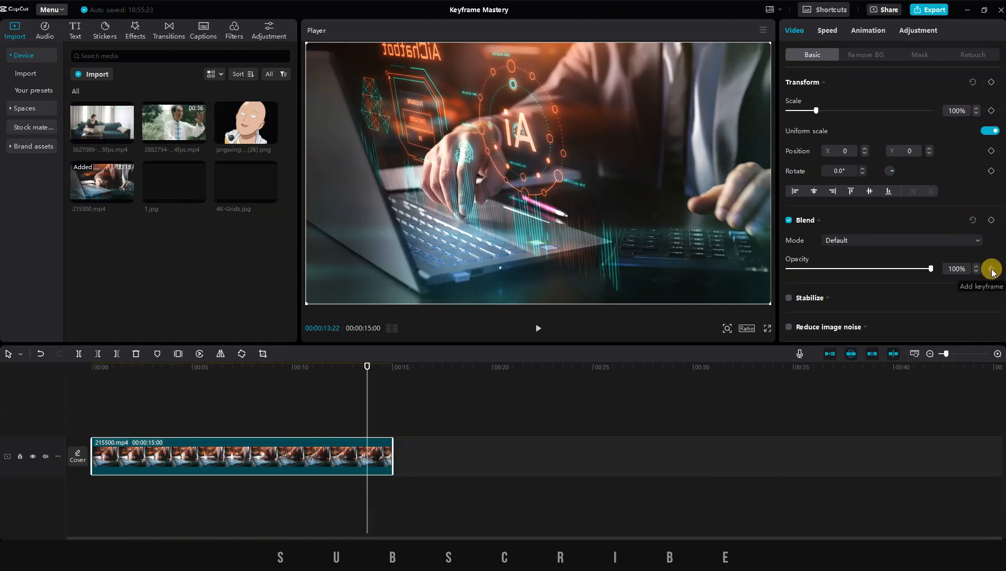
mouse_move(377, 366)
left_mouse_down()
mouse_move(365, 365)
mouse_move(397, 365)
left_mouse_up()
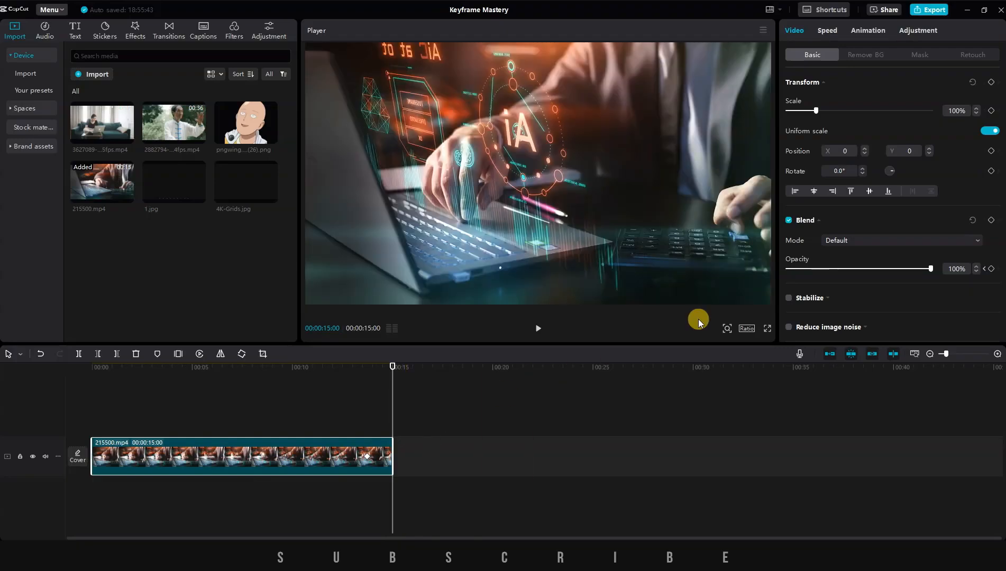
left_click_drag(932, 269, 663, 276)
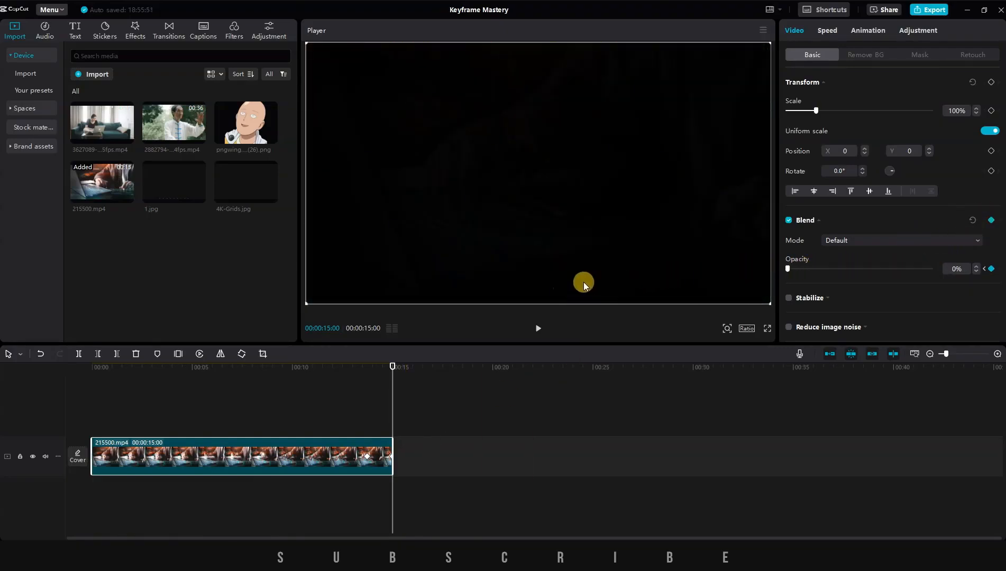
- Play the last two seconds of 215500.mp4 to check the fade-out
left_click(351, 398)
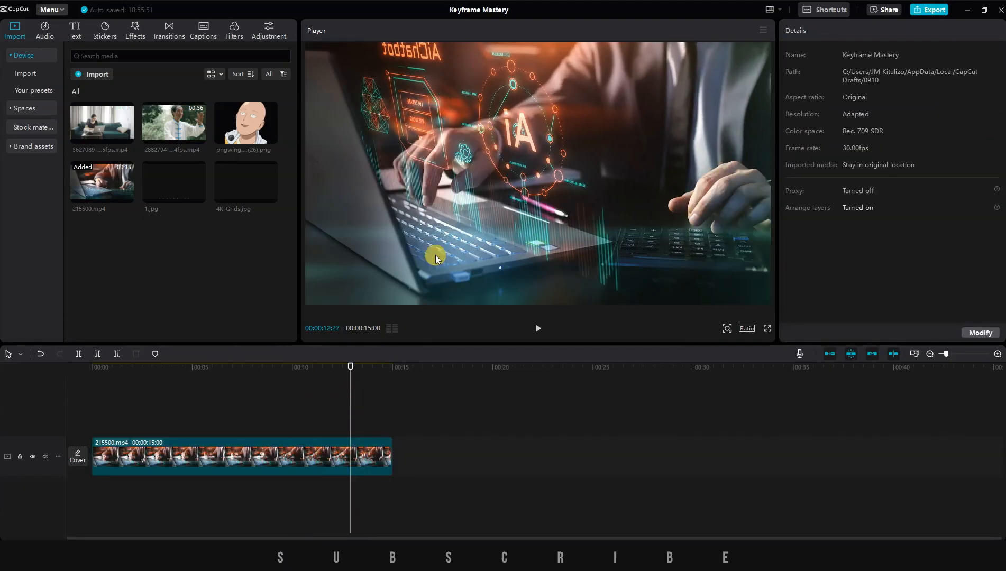
key("space")
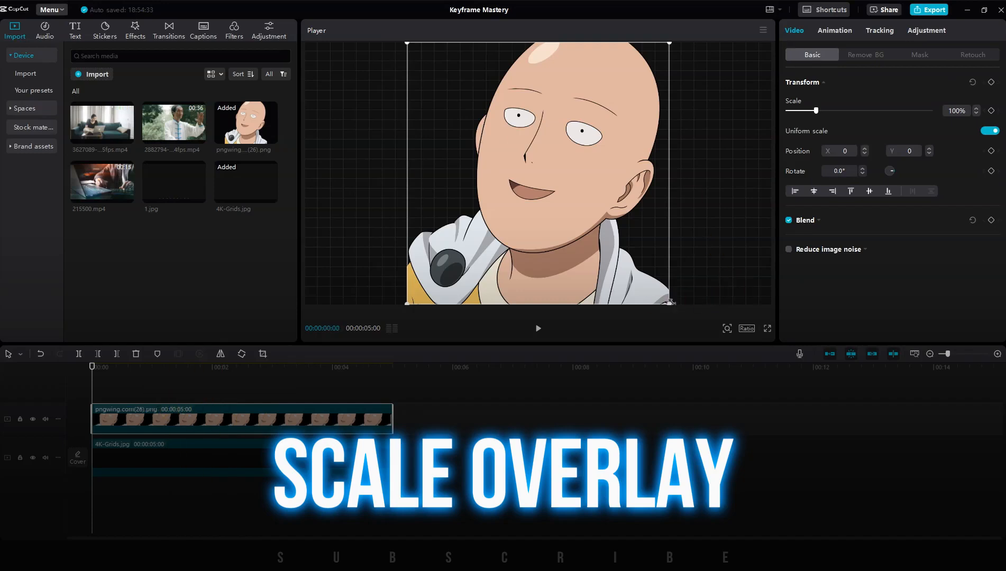
- Keyframe the cartoon overlay's scale from 12% at the start to larger than the frame at 00:00:05:00, and play it
left_click_drag(671, 303, 530, 151)
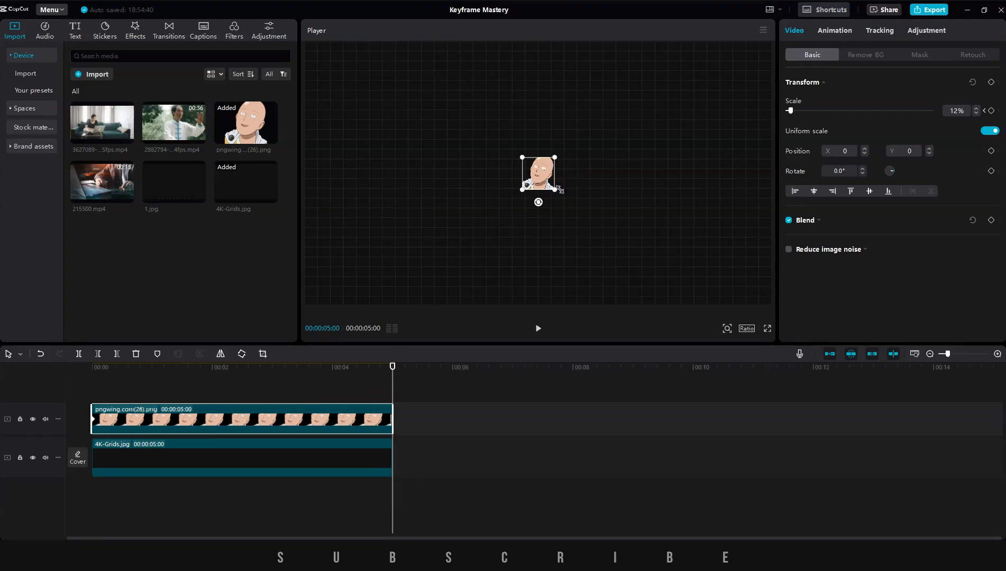
left_click_drag(560, 193, 738, 346)
left_click(109, 315)
key("space")
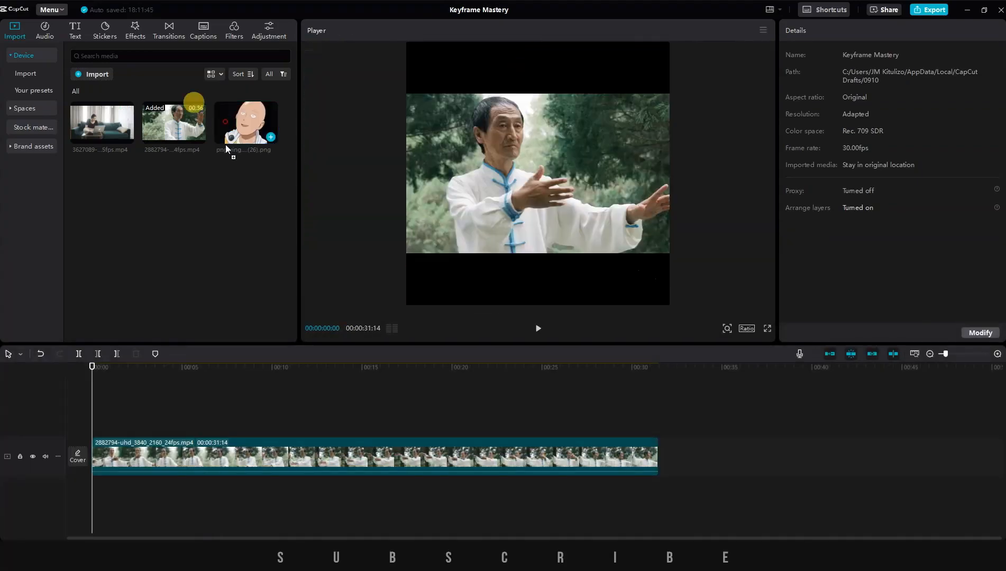
- Place the cartoon image on a track above the tai chi video and shrink it to 35% over the man's hand
left_click_drag(226, 138, 89, 419)
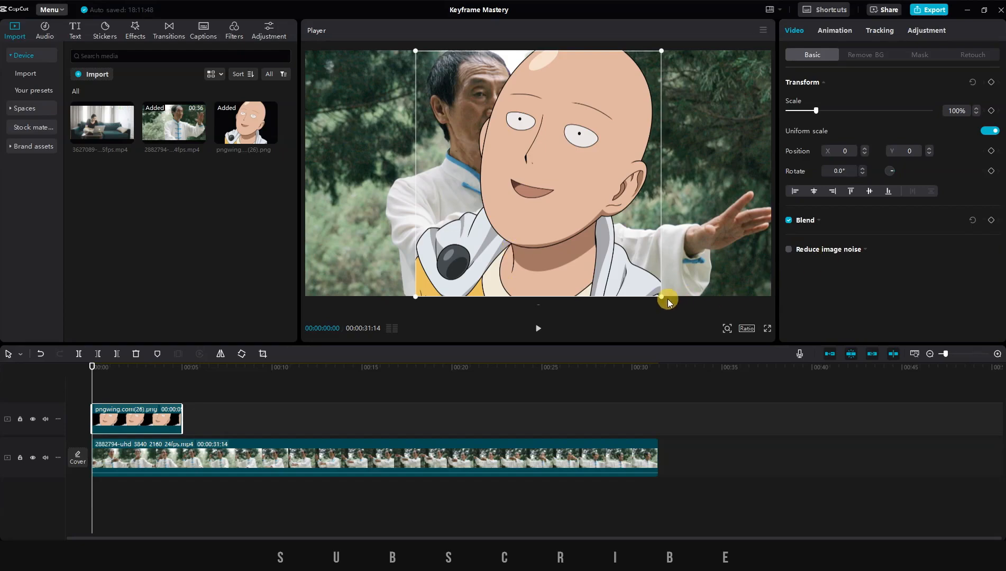
left_click_drag(662, 296, 557, 150)
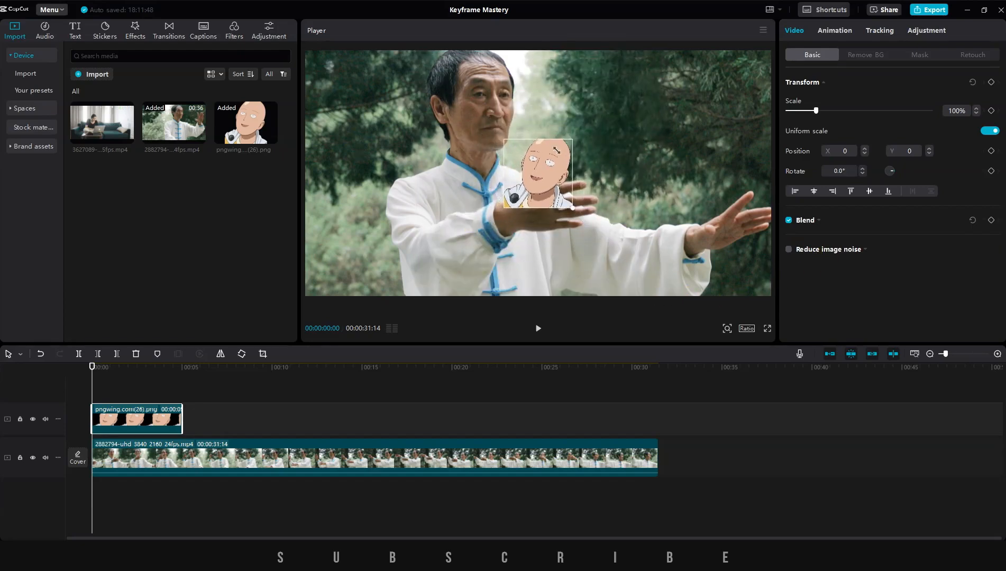
left_click_drag(574, 191, 546, 192)
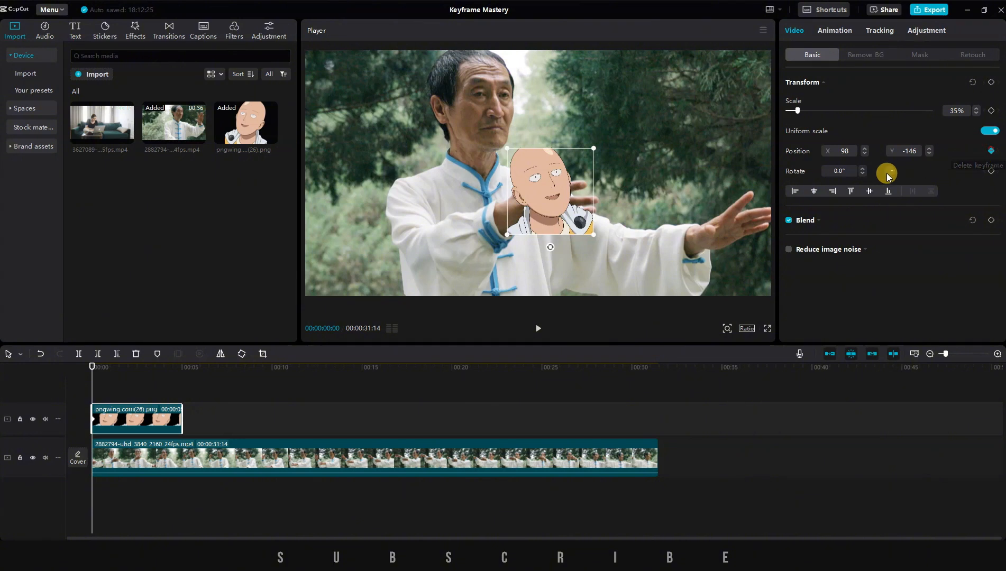
- Keyframe the cartoon overlay's position at 00:00:00:08 to X 0, Y -126 so it follows the man's hand
key("Right")
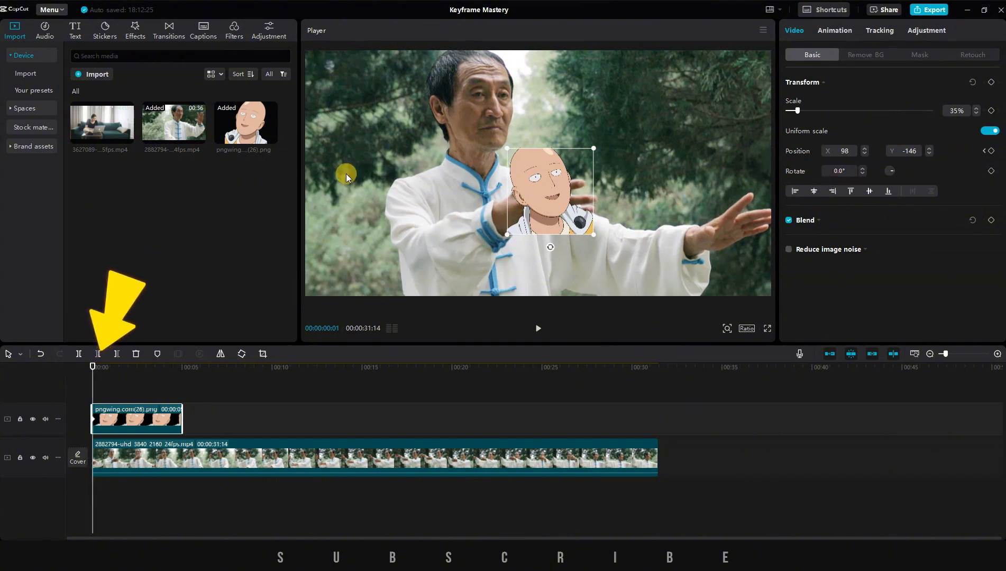
key("Right")
key("Right")
key("Right")
key("Right")
key("Right")
key("Right")
key("Right")
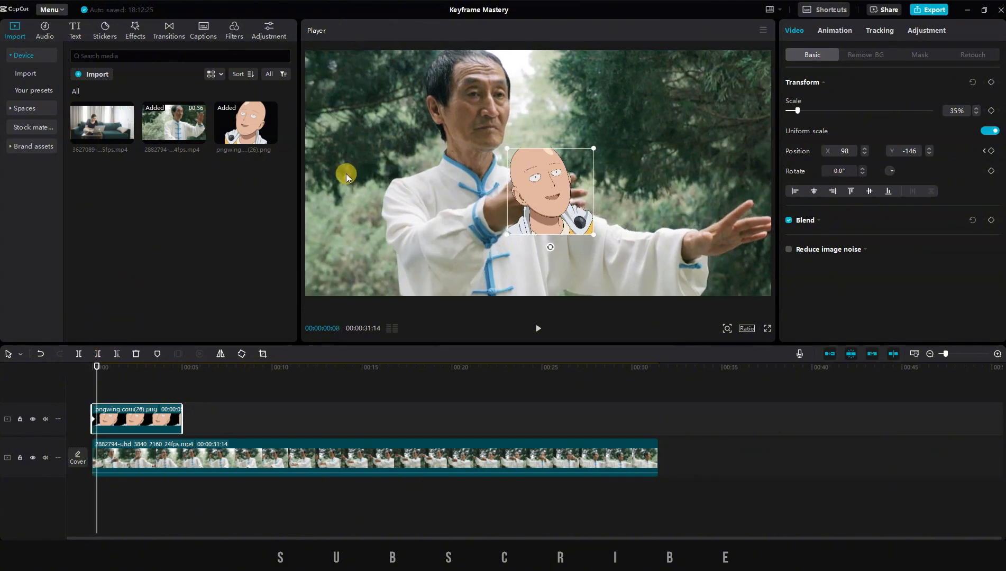
left_click_drag(559, 198, 545, 194)
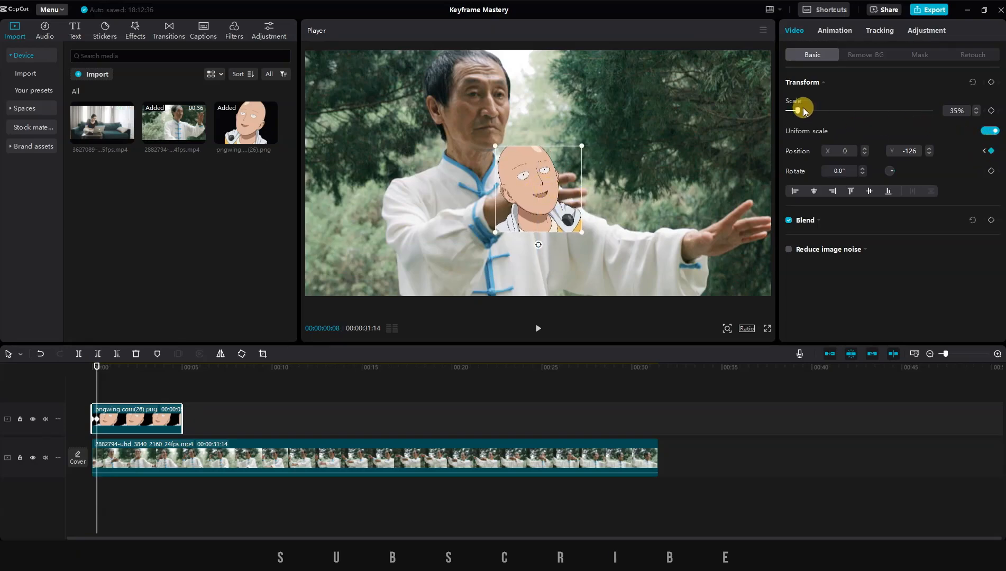
- Keep keyframing the cartoon overlay's position over the man's moving hand at short intervals up to 00:00:04:13, reaching X -1013, Y 181
key("Right")
key("Right")
key("Right")
key("Right")
key("Right")
key("Right")
key("Right")
key("Right")
key("Right")
key("Right")
key("Right")
key("Right")
key("Right")
left_click_drag(537, 193, 426, 149)
key("Right")
key("Right")
key("Right")
key("Right")
key("Right")
key("Right")
key("Right")
key("Right")
key("Right")
key("Right")
key("Right")
key("Right")
key("Right")
key("Right")
key("Right")
key("Right")
key("Right")
key("Right")
key("Right")
key("Right")
key("Right")
key("Right")
key("Right")
key("Right")
key("Right")
key("Right")
key("Right")
key("Right")
key("Right")
key("Right")
key("Right")
key("Right")
key("Right")
key("Right")
key("Right")
key("Right")
key("Right")
key("Right")
key("Right")
key("Right")
key("Right")
key("Right")
key("Right")
key("Right")
key("Right")
key("Right")
key("Right")
key("Right")
key("Right")
key("Right")
key("Right")
key("Right")
key("Right")
key("Right")
key("Right")
key("Right")
key("Right")
key("Right")
key("Right")
key("Right")
key("Right")
key("Right")
key("Right")
key("Right")
key("Right")
key("Right")
key("Right")
key("Right")
key("Right")
key("Right")
key("Right")
key("Right")
key("Right")
key("Right")
key("Right")
key("Right")
key("Right")
key("Right")
key("Right")
key("Right")
key("Right")
key("Right")
key("Right")
key("Right")
key("Right")
key("Right")
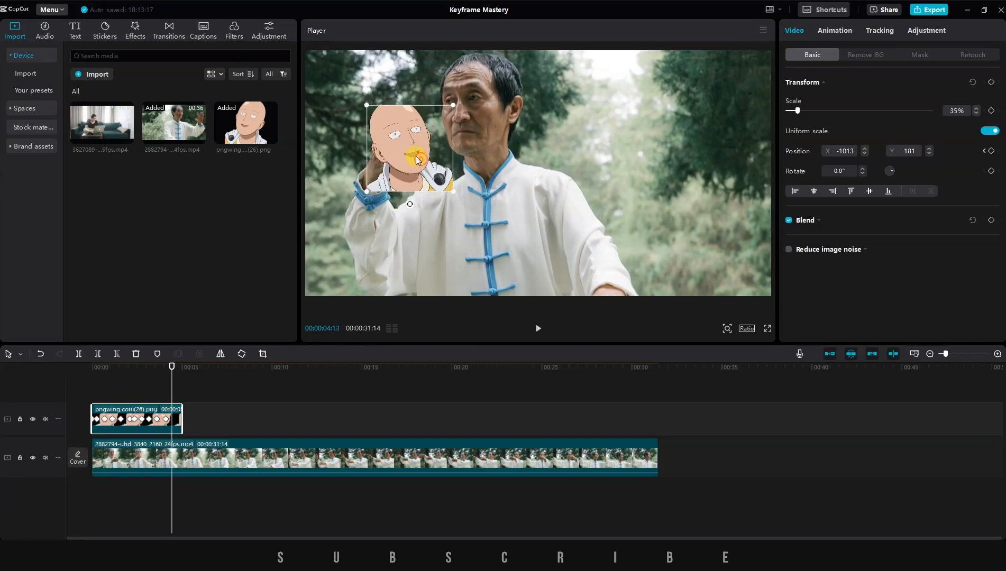
- Play the hand-following overlay from the start and shorten the end of the cartoon clip
left_click(102, 261)
key("Home")
key("space")
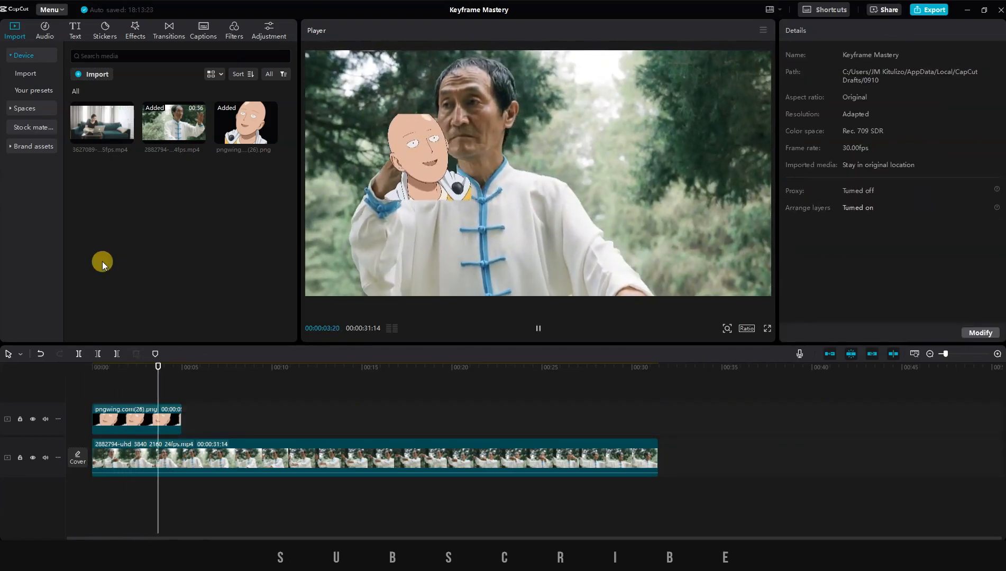
left_click_drag(180, 410, 150, 414)
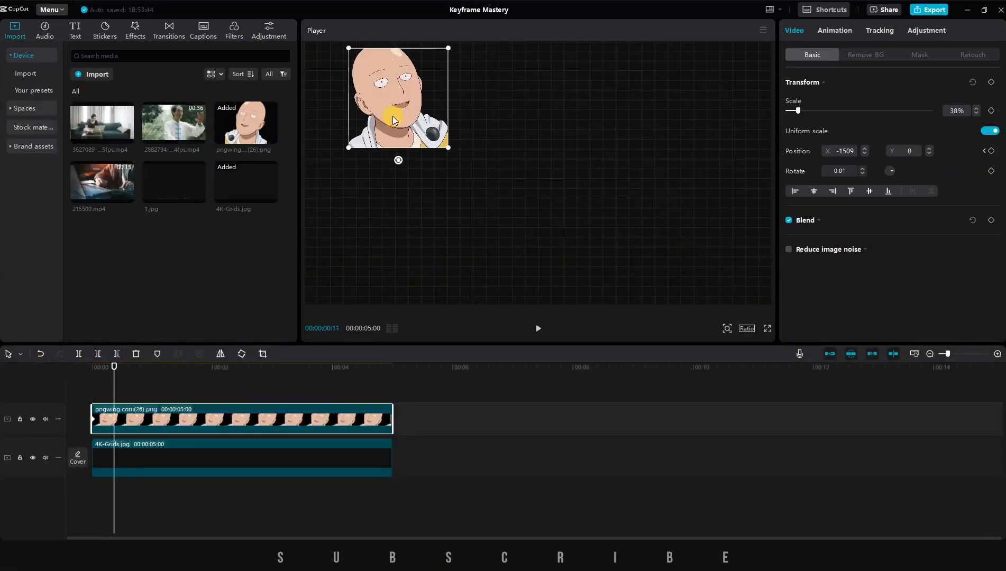
- Keyframe the cartoon's position at several points across the five-second grid background, and play it from the start
left_click_drag(112, 370, 324, 373)
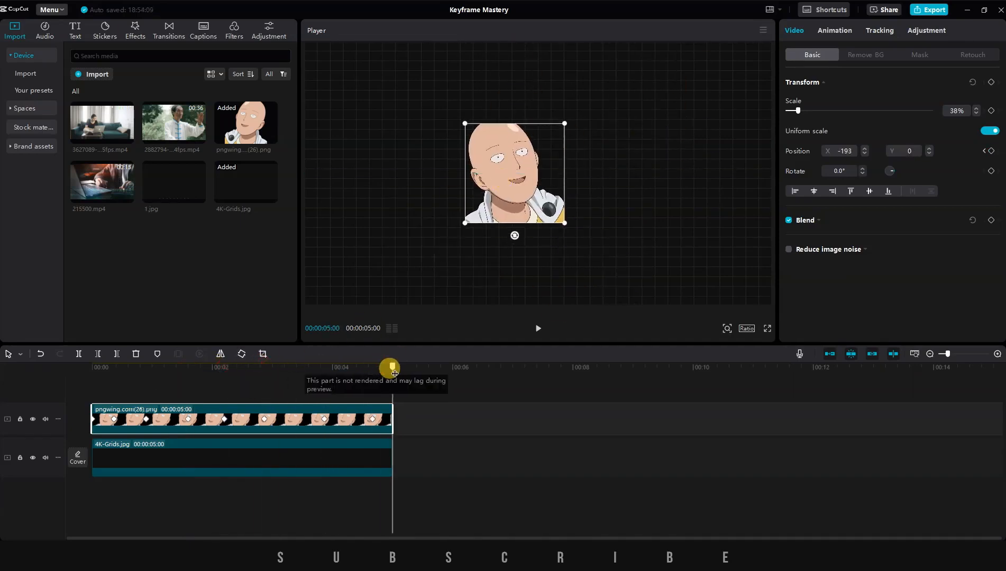
left_click_drag(392, 371, 11, 337)
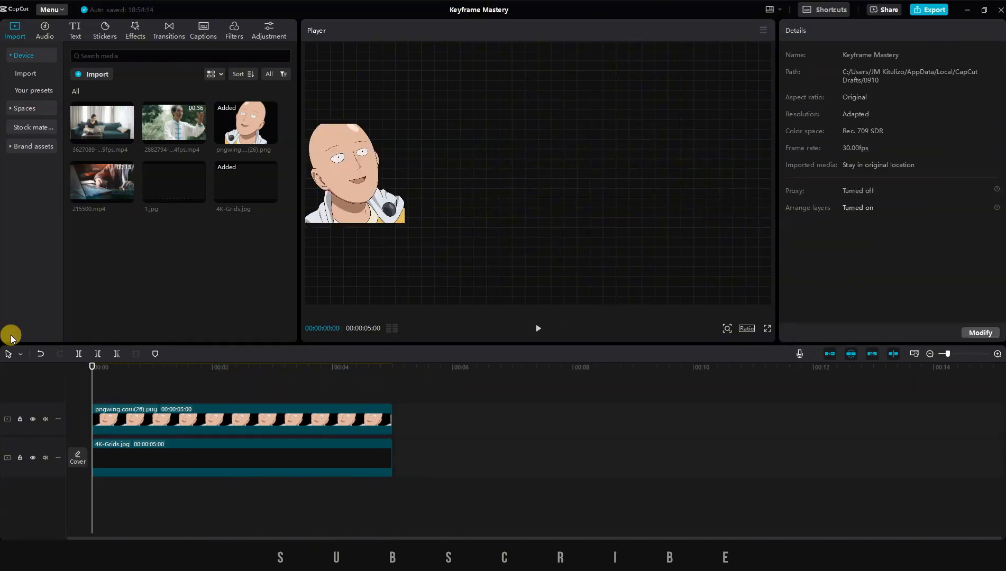
key("space")
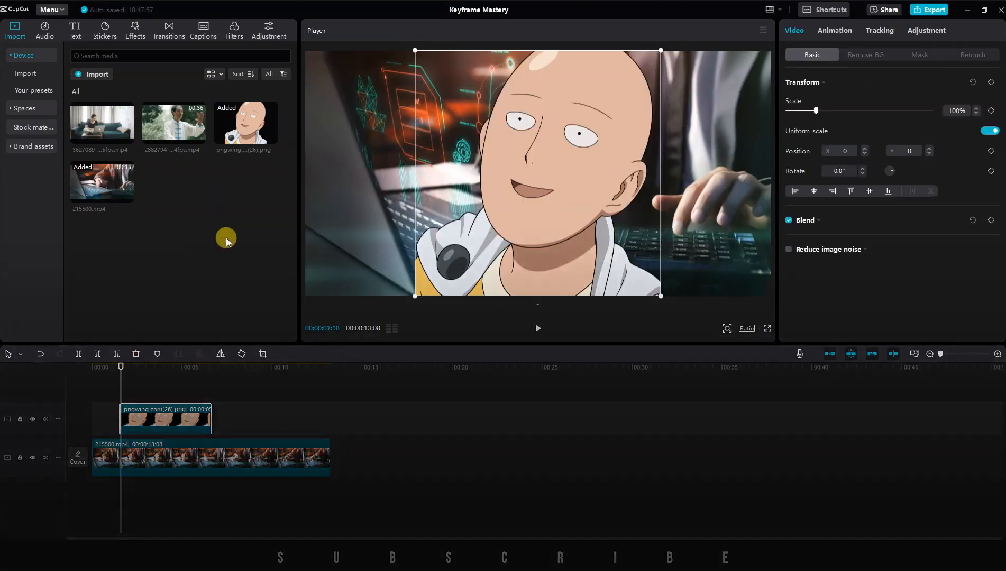
- Scale the cartoon overlay on 215500.mp4 to 76% and keyframe half-turn rotations at 00:00:06:18 and at the overlay's end
left_click_drag(652, 281, 625, 259)
left_click(154, 422)
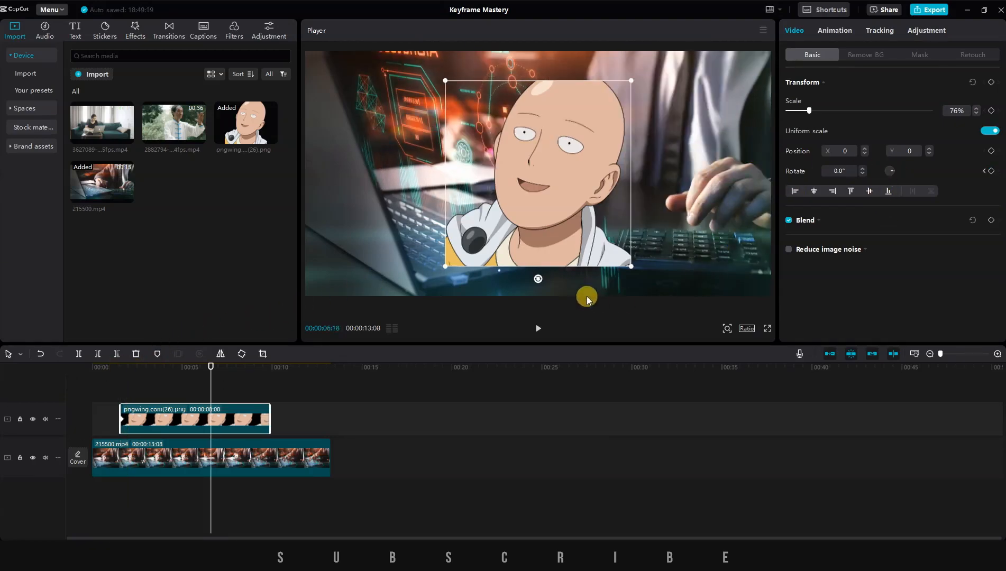
left_click_drag(539, 280, 535, 120)
left_click_drag(210, 366, 269, 374)
left_click_drag(539, 68, 544, 252)
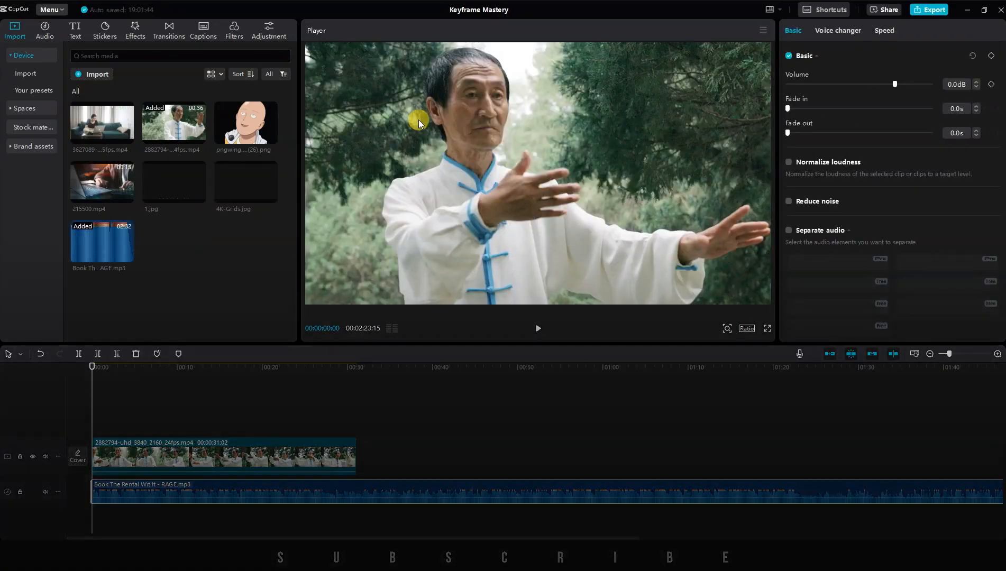
- Play the first three seconds of the tai chi video to hear the music track at its original volume
key("ctrl+=")
key("ctrl+=")
key("ctrl+=")
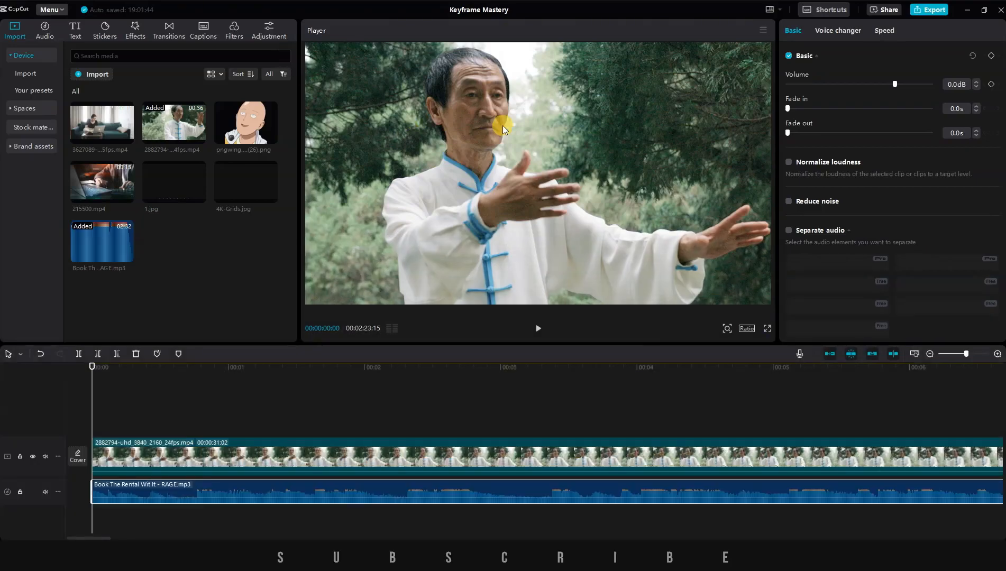
key("space")
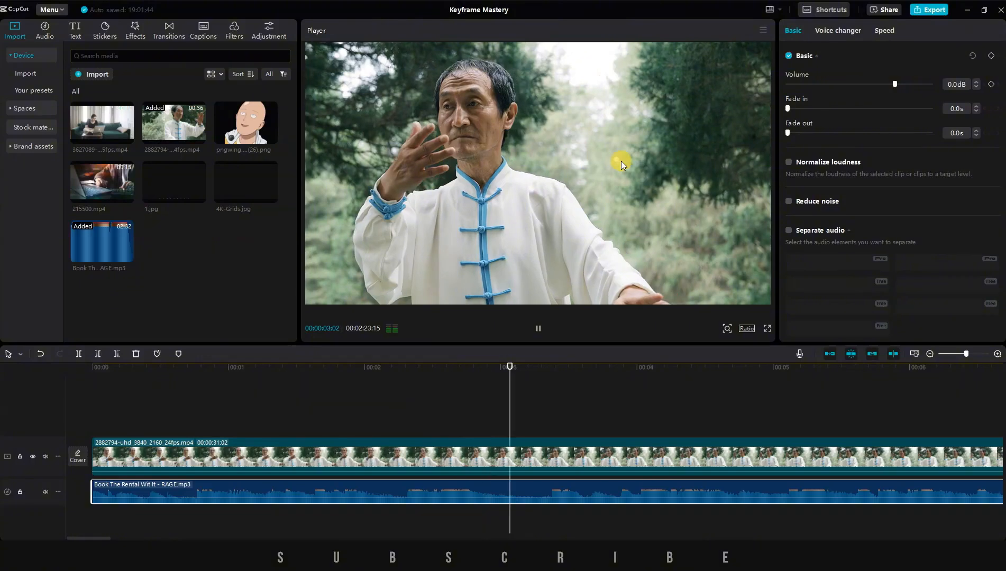
key("space")
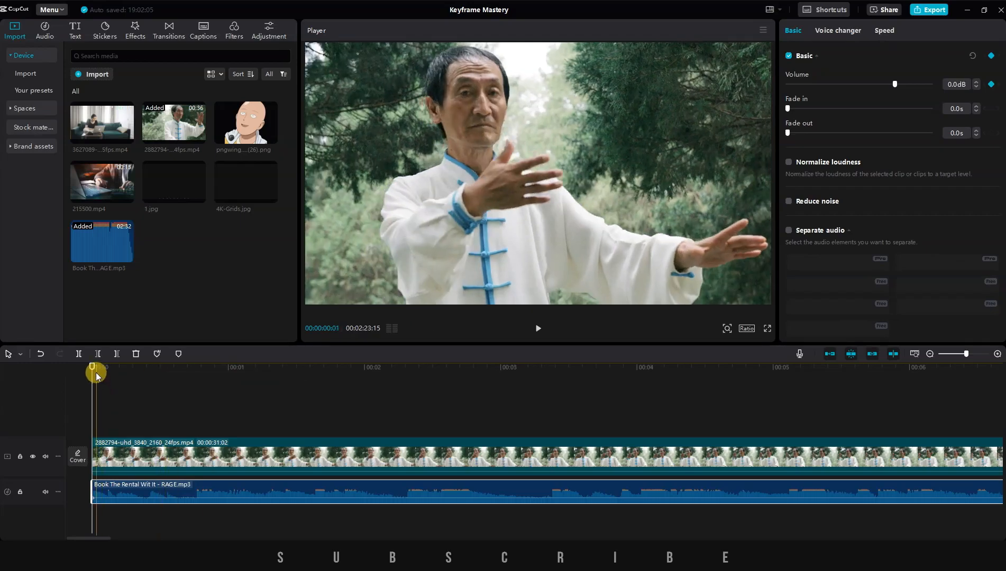
- Keyframe the music's volume down to -22.5 dB at 00:00:02:08 and play the audio fade
left_click_drag(94, 371, 400, 385)
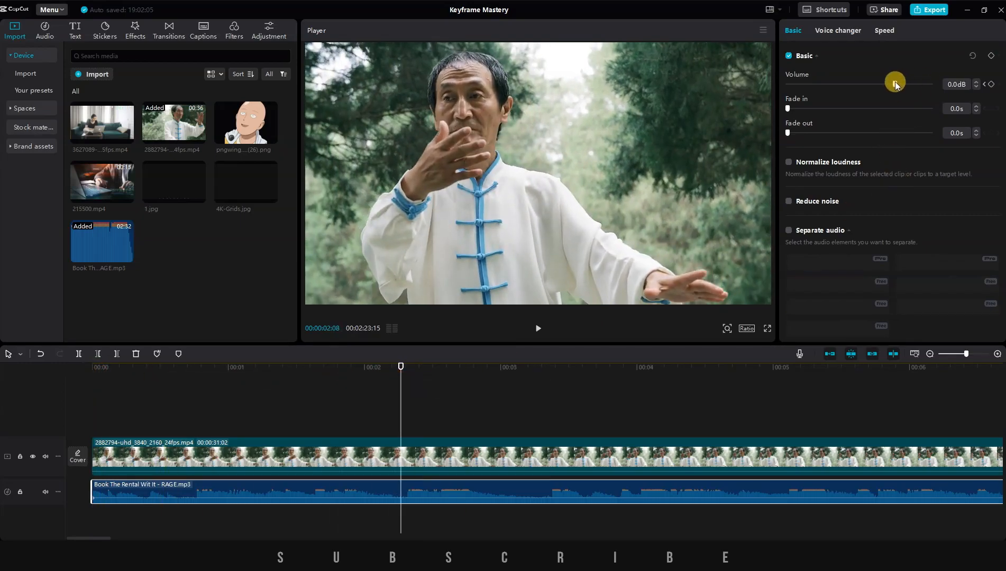
left_click_drag(895, 84, 802, 89)
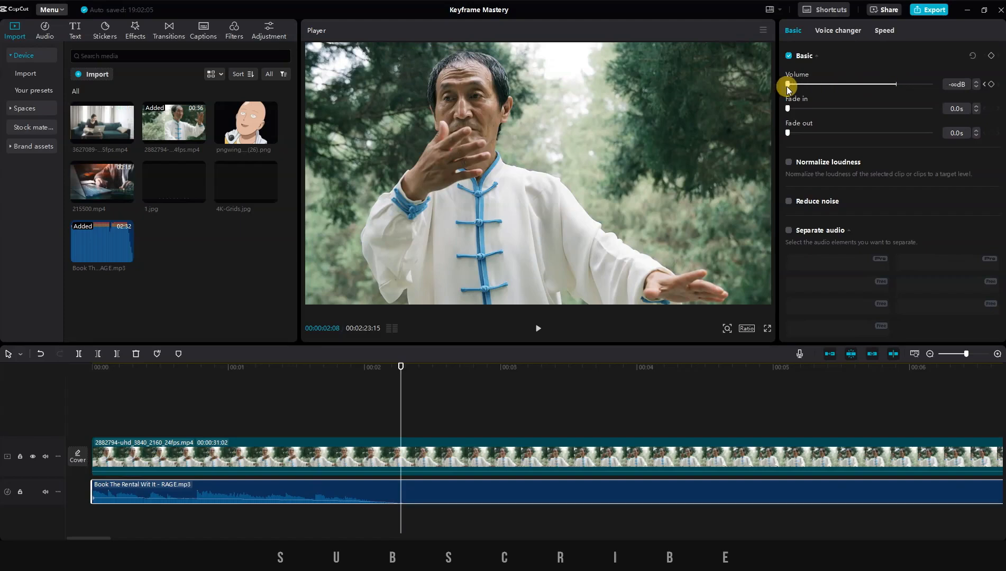
left_click_drag(834, 79, 918, 90)
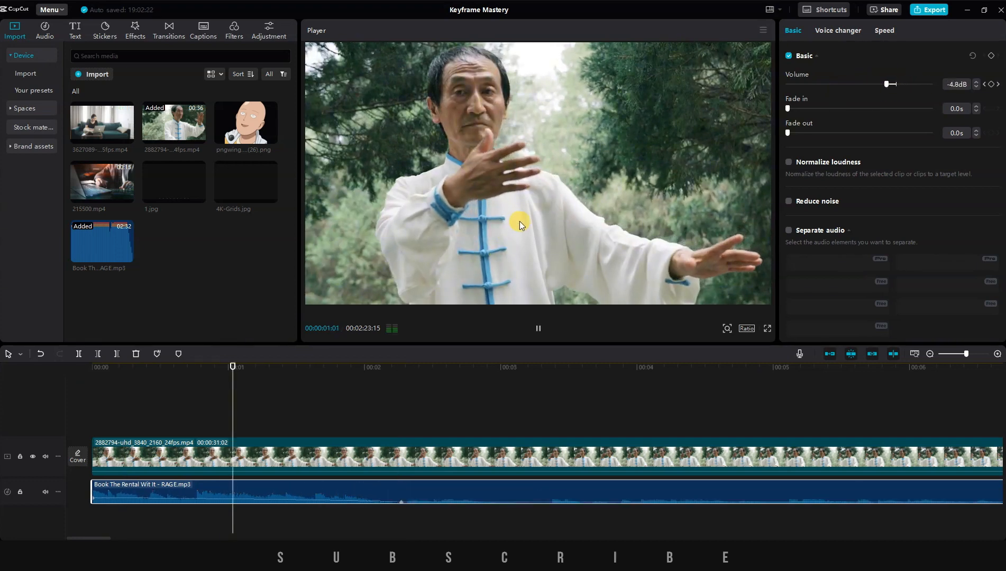
key("space")
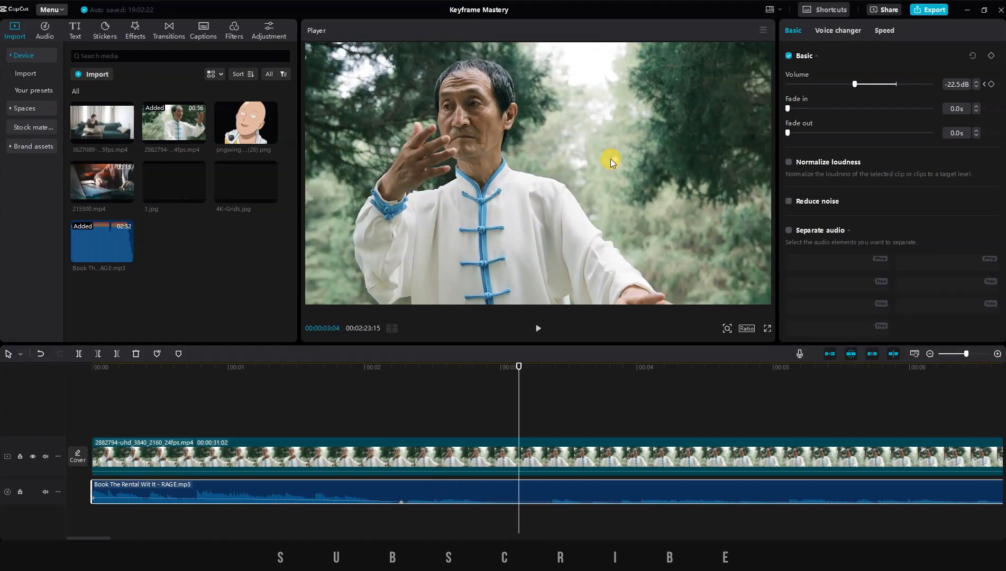
- Keyframe the music's volume back up at 00:00:03:04 and down to -25.8 dB at 00:00:04:21, and play it
left_click_drag(855, 85, 895, 84)
mouse_move(95, 538)
left_mouse_down()
mouse_move(110, 536)
mouse_move(99, 538)
left_mouse_up()
left_click(185, 368)
key("space")
left_click(889, 85)
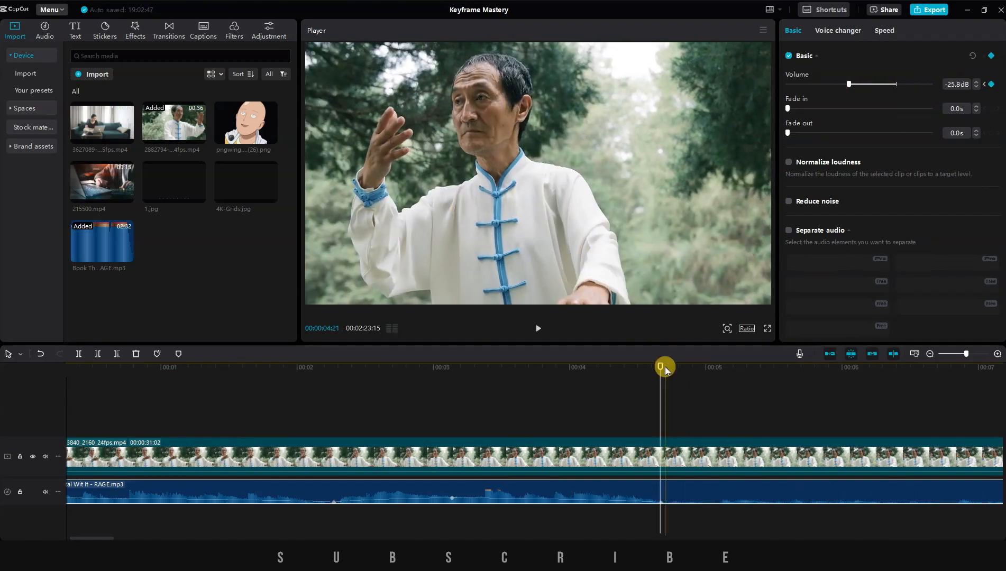
left_click_drag(666, 371, 723, 369)
left_click(697, 501)
key("space")
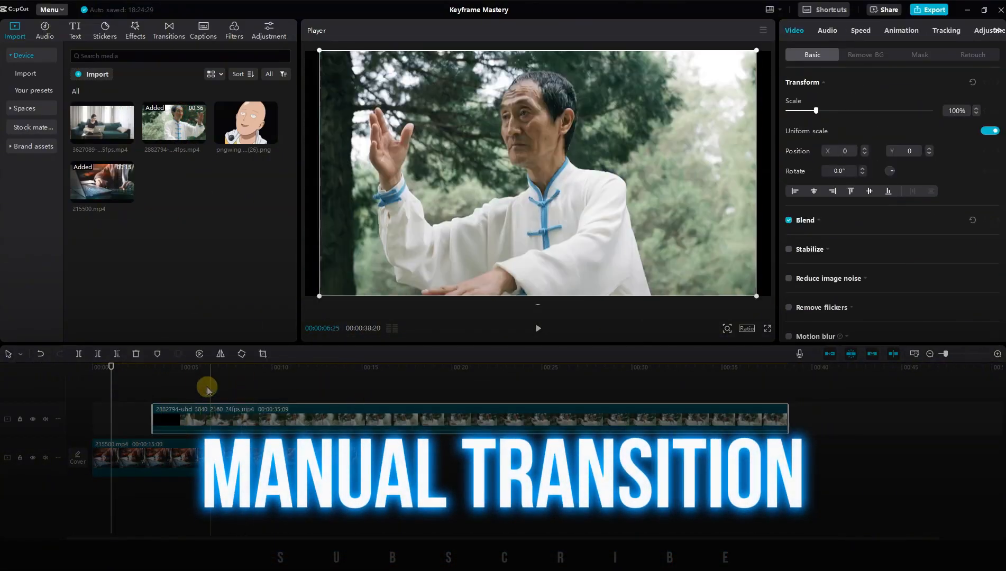
- Trim both ends of the tai chi clip and shift it to start at about 00:00:02:20 above 215500.mp4
key("q")
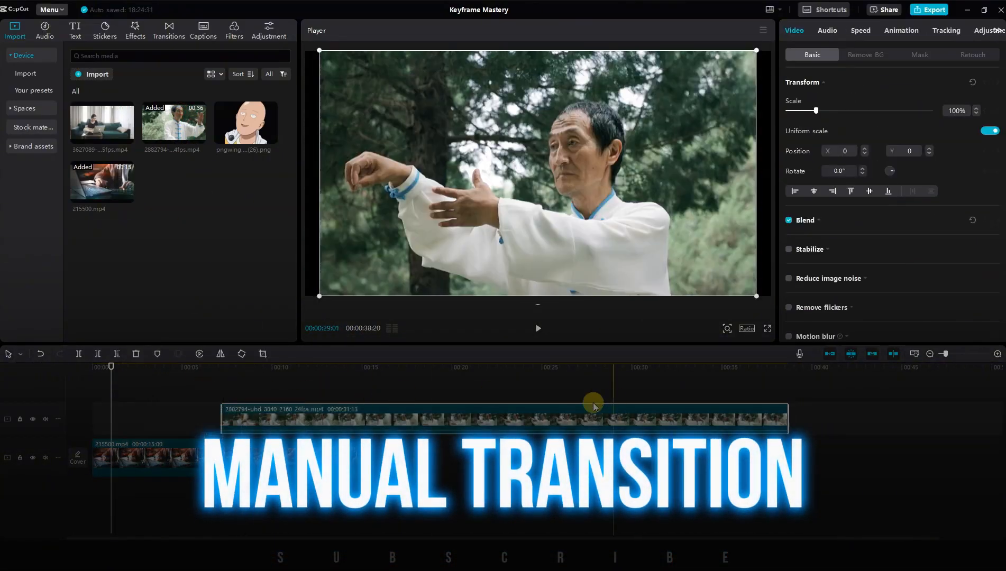
key("w")
left_click_drag(270, 420, 189, 421)
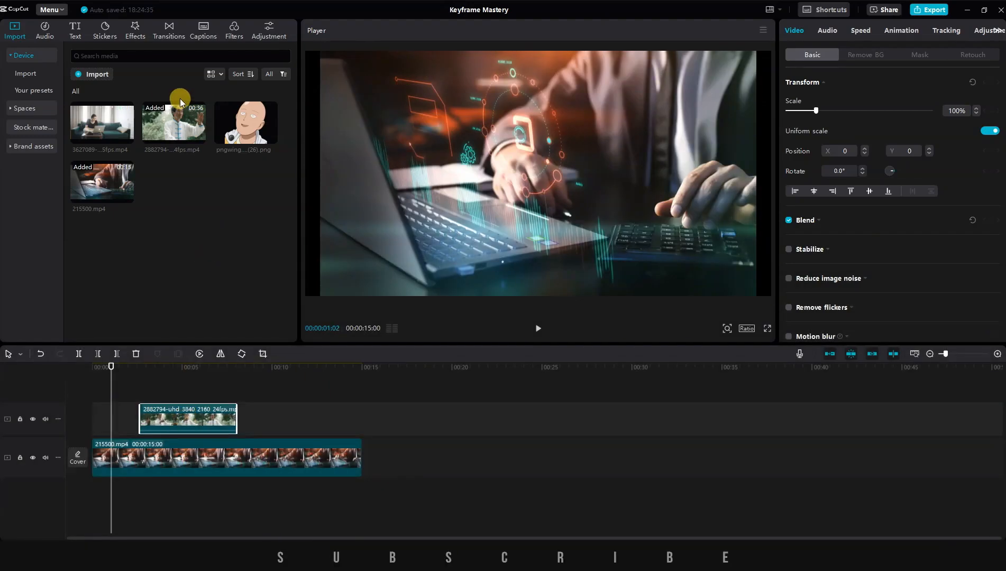
- Place the 3627089 clip on a track above the tai chi clip and trim it and 215500.mp4 to end at 00:00:13:08
left_click_drag(102, 123, 202, 387)
key("w")
left_click_drag(360, 486, 330, 486)
left_click(209, 394)
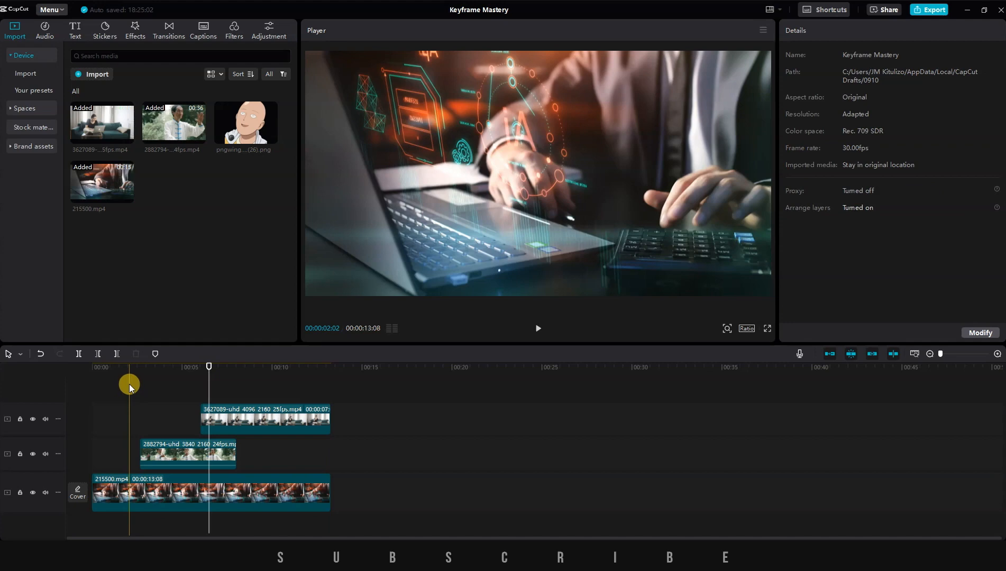
- Keyframe 215500.mp4's position from centered at 00:00:02:01 to below the frame at 00:00:02:20
left_click(129, 368)
left_click(144, 494)
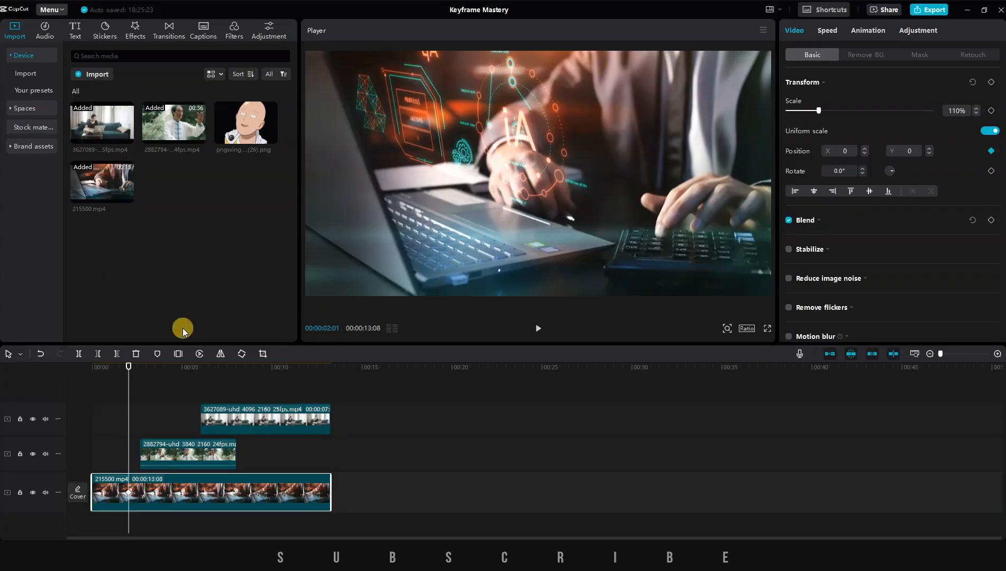
left_click_drag(127, 371, 139, 376)
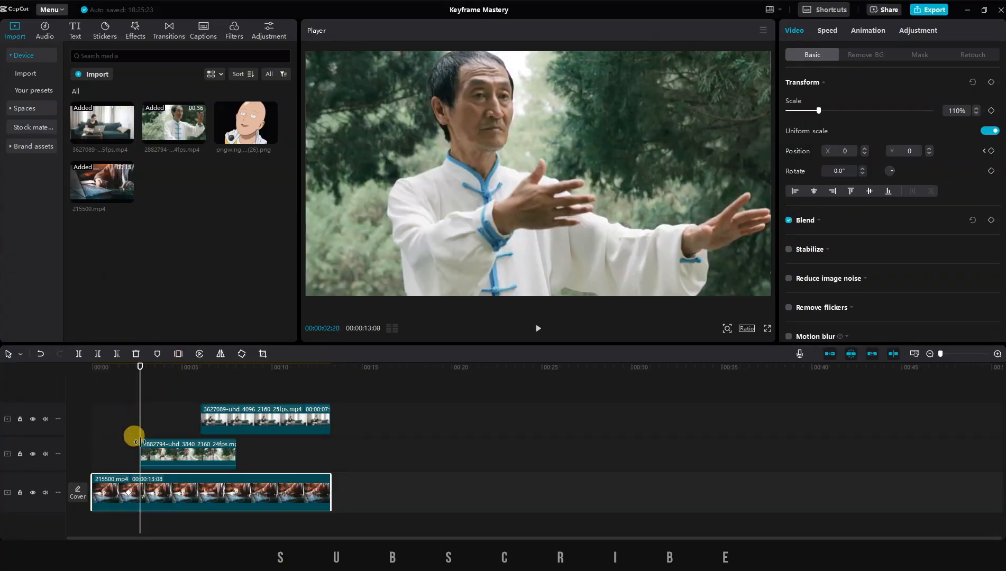
left_click_drag(574, 143, 603, 329)
left_click(141, 403)
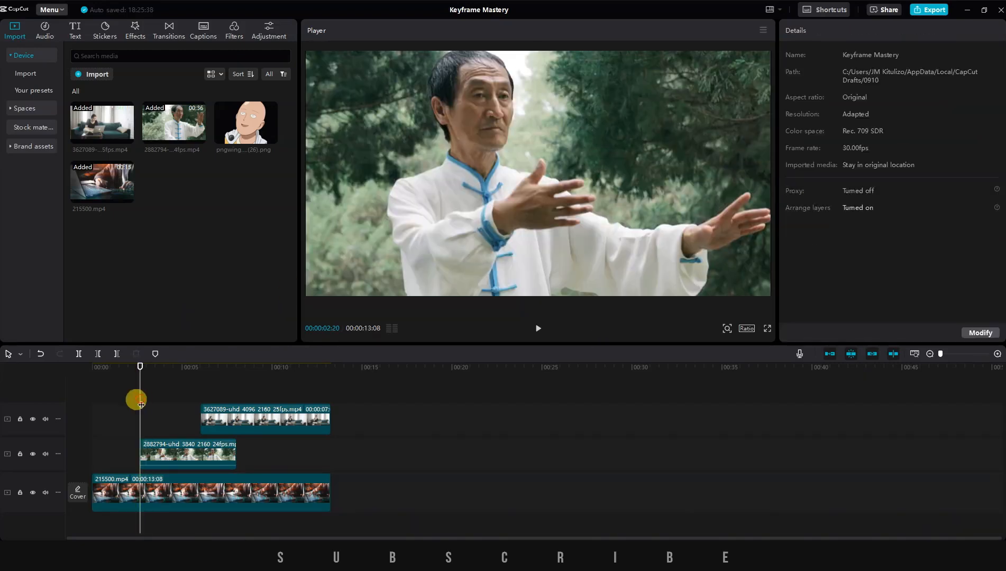
- Keyframe the tai chi clip's position from above the frame at 00:00:02:20 to Y 0 at 00:00:03:09
left_click(146, 452)
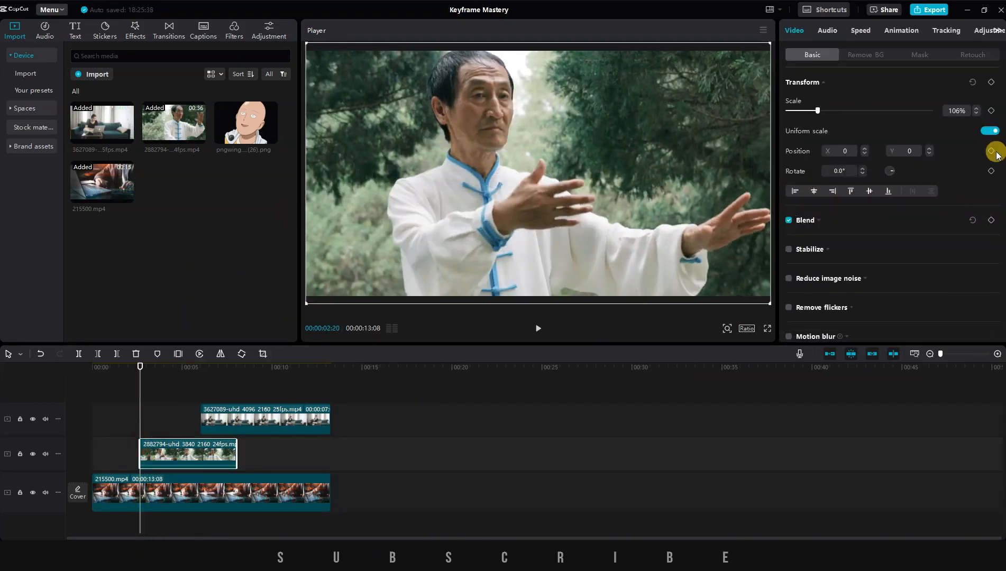
left_click_drag(654, 246, 612, 38)
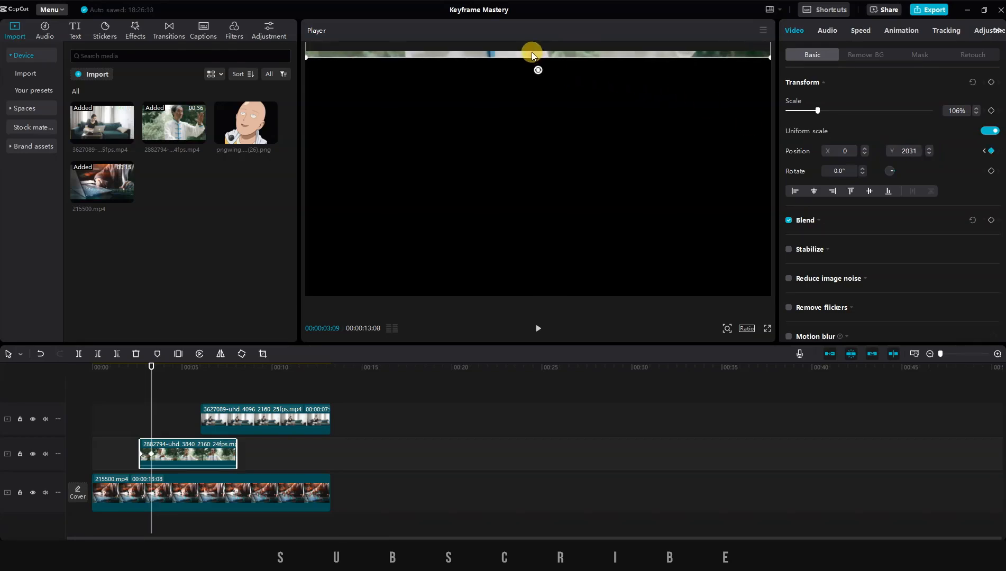
left_click_drag(532, 55, 522, 272)
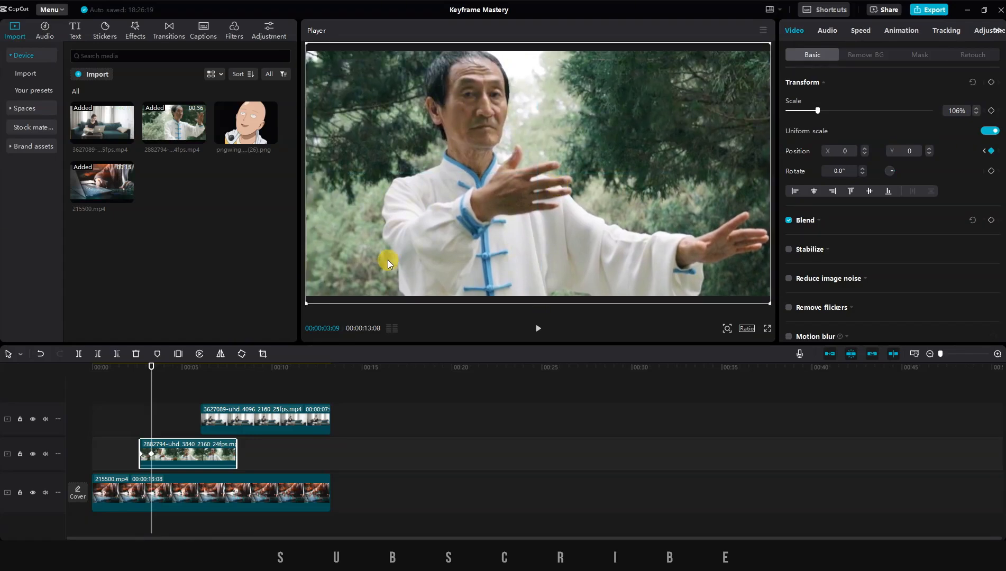
- Play the sliding transition from 215500.mp4 to the tai chi clip
left_click(91, 392)
key("space")
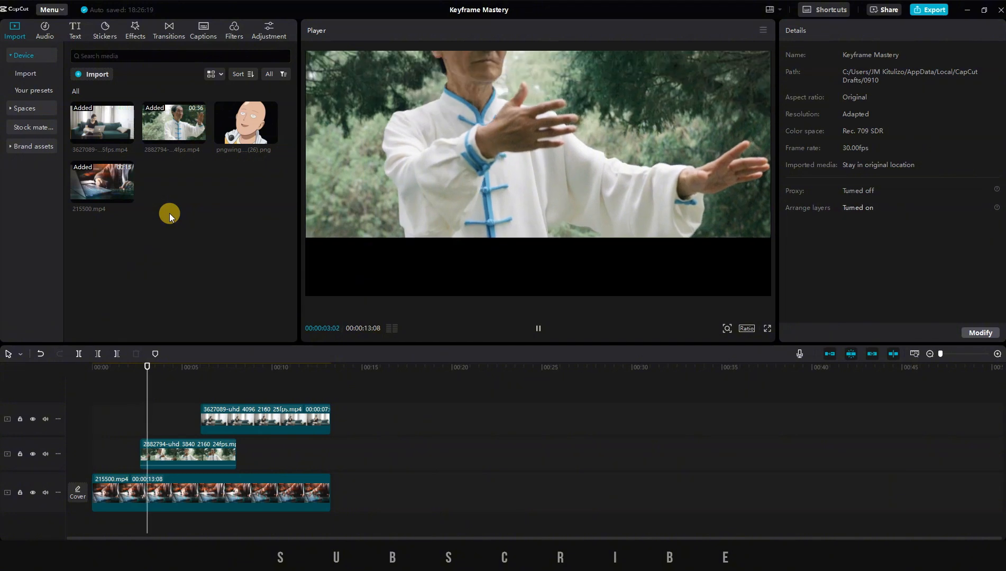
key("space")
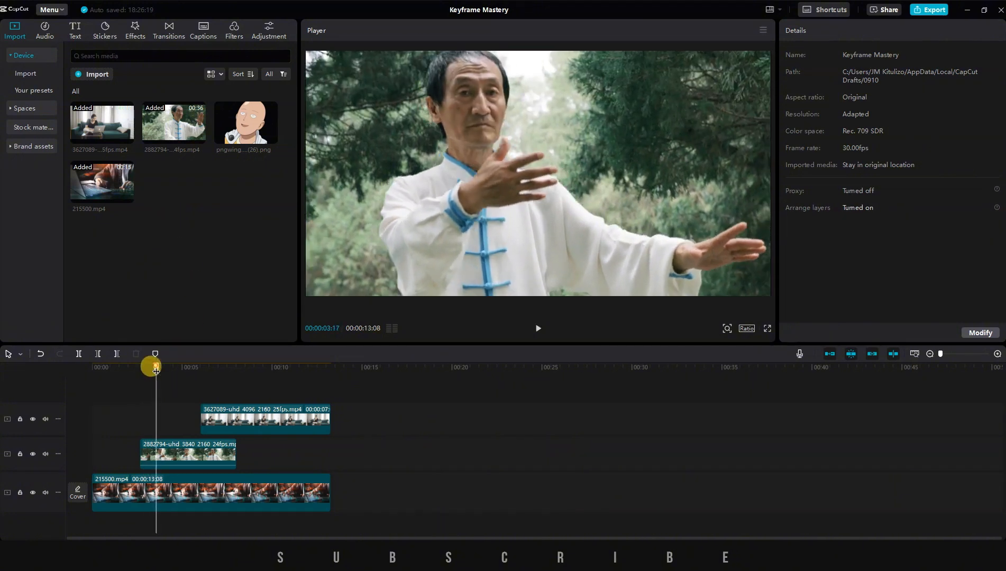
- Start the tai chi clip earlier so its slide-in overlaps the slide-out of 215500.mp4, with its first position keyframe at 00:00:02:05
left_click_drag(156, 370, 140, 371)
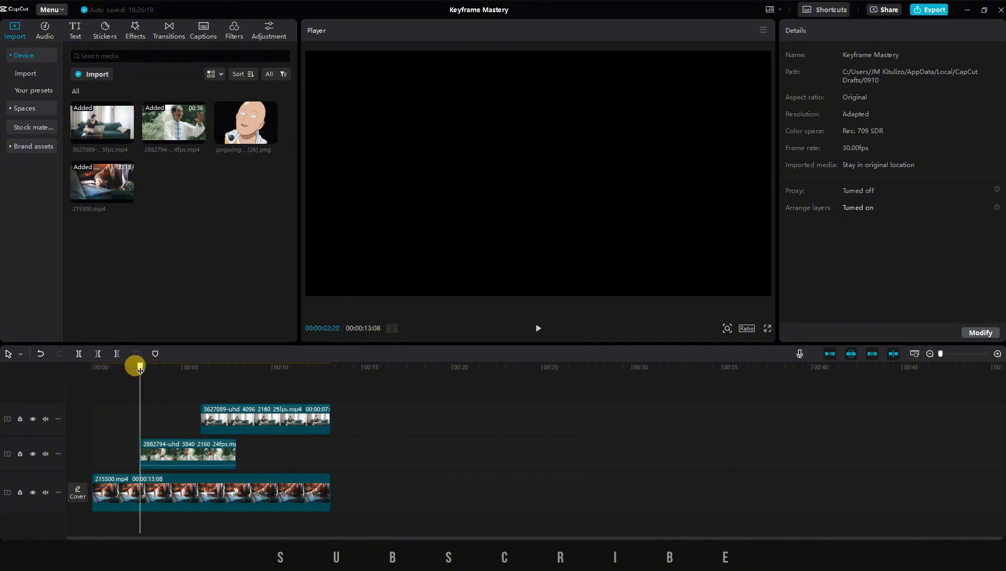
left_click_drag(140, 450, 122, 443)
left_click(142, 445)
left_click(131, 453)
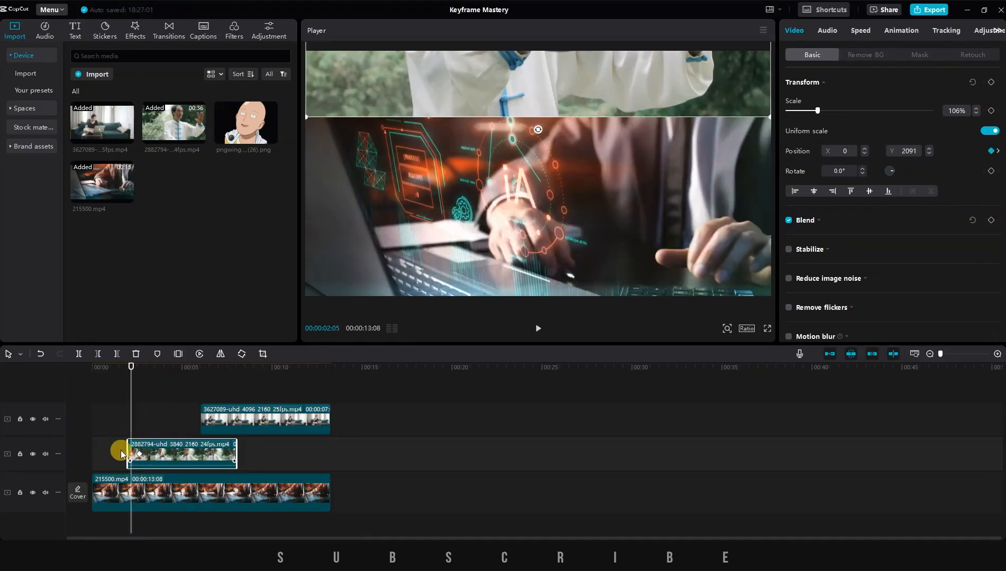
- Play the overlapping sliding transition from 215500.mp4 to the tai chi clip
left_click(107, 424)
key("space")
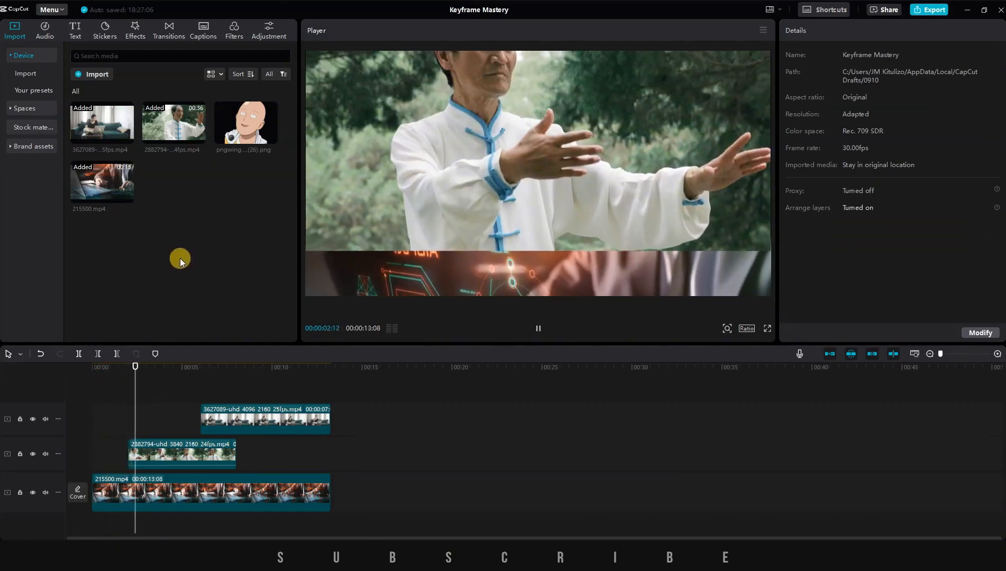
- Keyframe the tai chi clip's position from centered at 00:00:05:10 to beyond the frame's left edge
left_click_drag(529, 210, 301, 210)
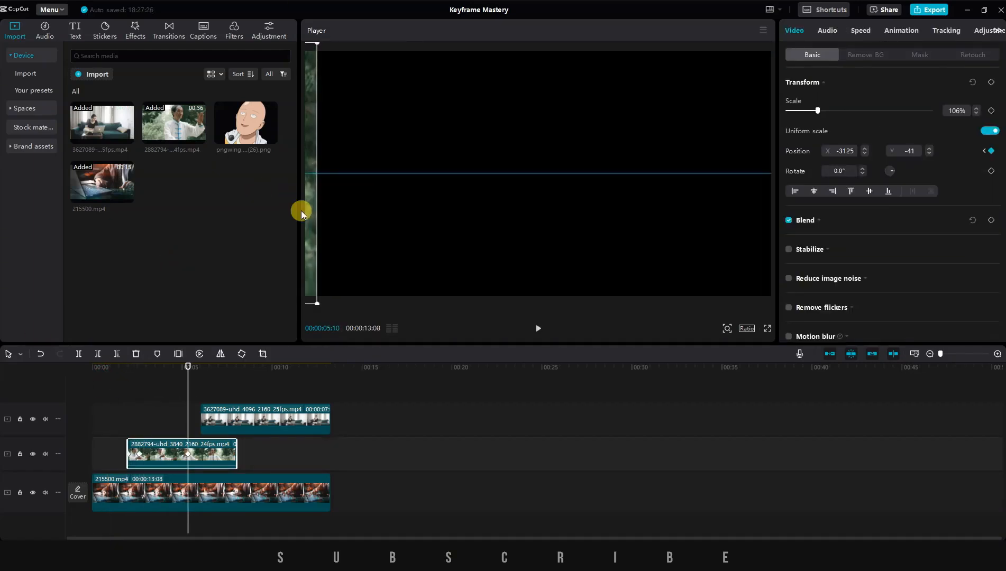
key("ctrl+z")
left_click(200, 367)
left_click_drag(651, 218, 291, 217)
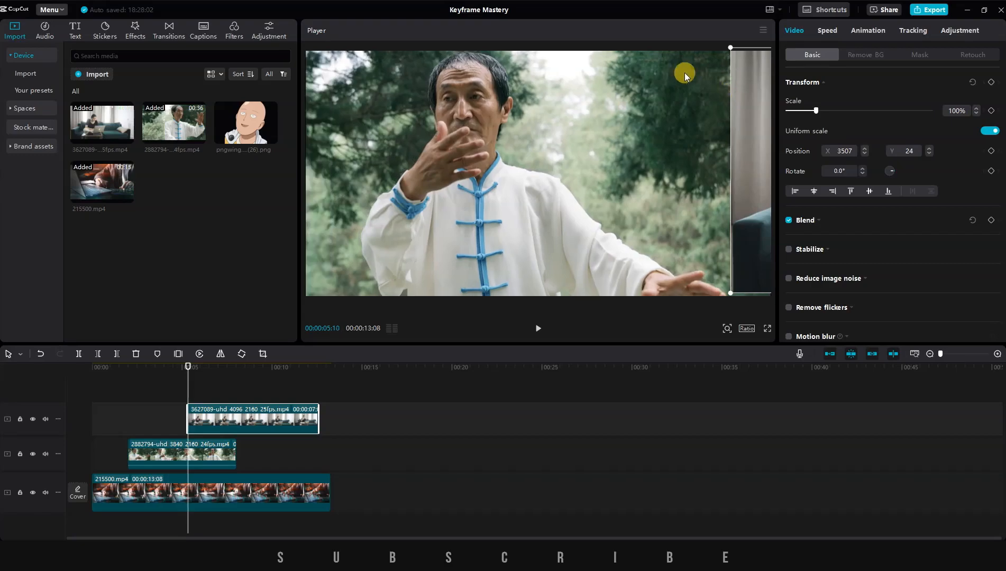
- Align the start of the 3627089 clip with 00:00:05:10 and position the clip just outside the frame's right edge
left_click_drag(187, 410, 188, 410)
key("Right")
left_click_drag(751, 169, 767, 171)
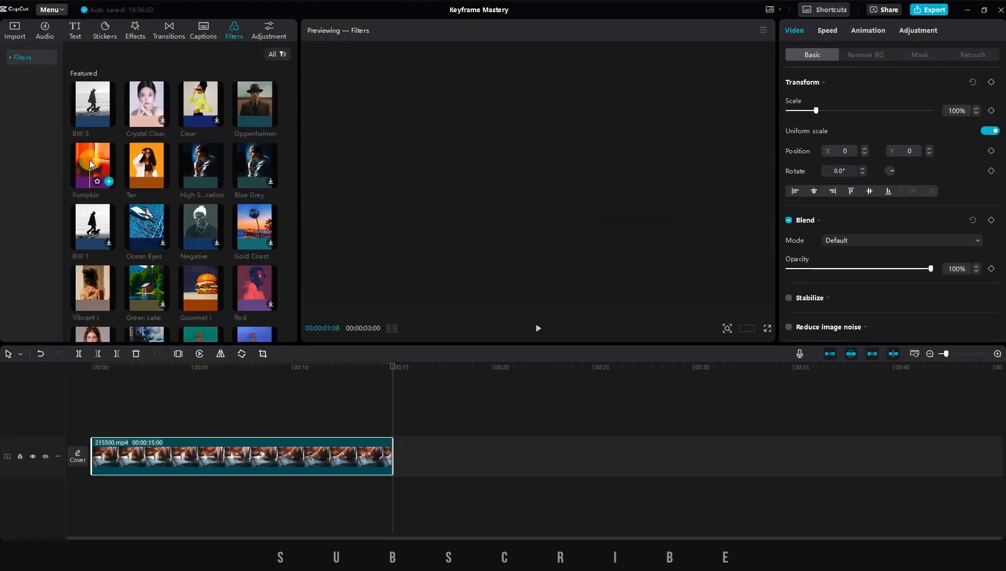
- Add the Pumpkin filter above the start of 215500.mp4 and keyframe its intensity at 0 at 00:00:00:00
left_click_drag(91, 164, 295, 427)
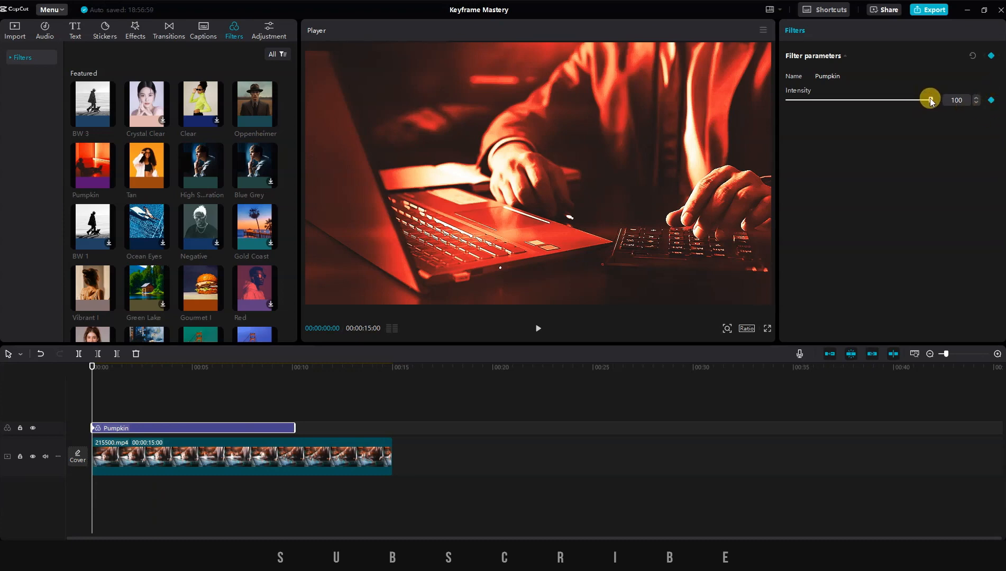
left_click_drag(930, 98, 692, 113)
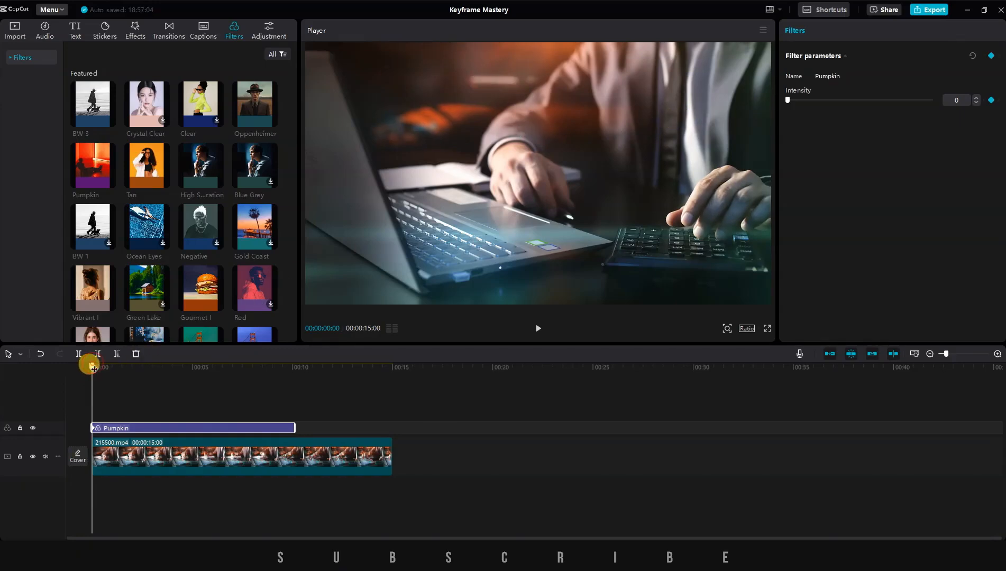
- Preview the Pumpkin filter fading in to a higher intensity keyframed at 00:00:03:04, and undo that intensity increase
left_click_drag(93, 368, 153, 372)
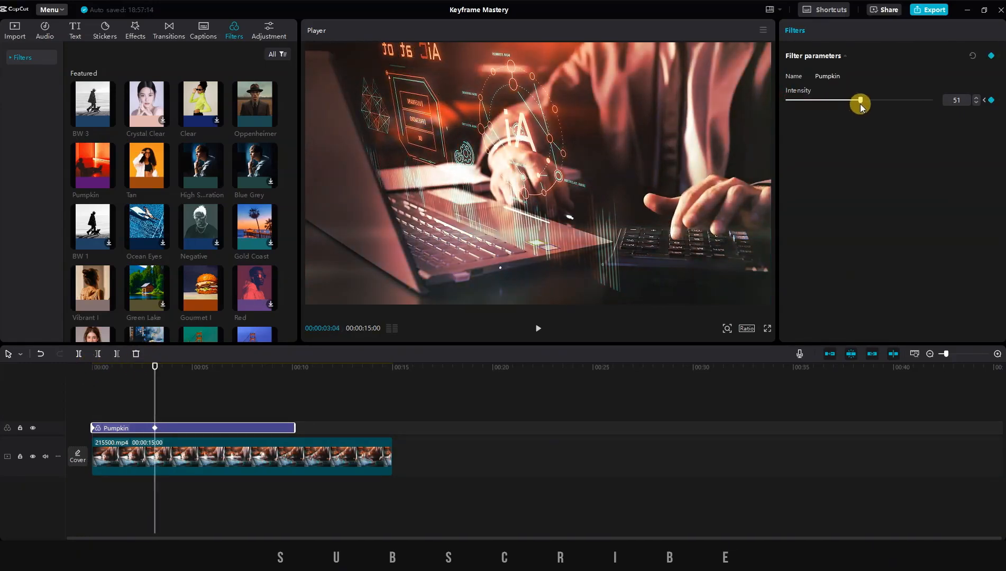
left_click(78, 388)
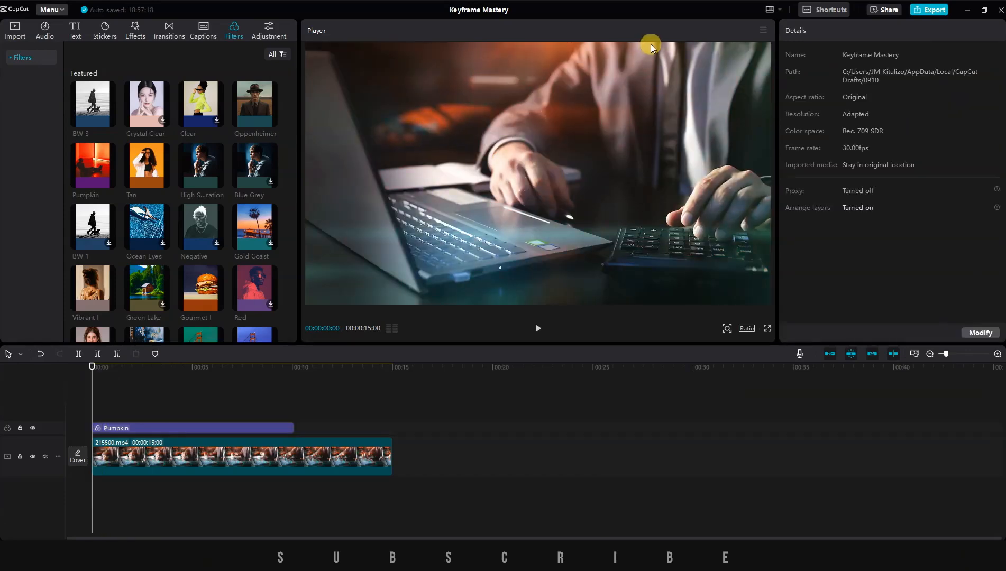
key("space")
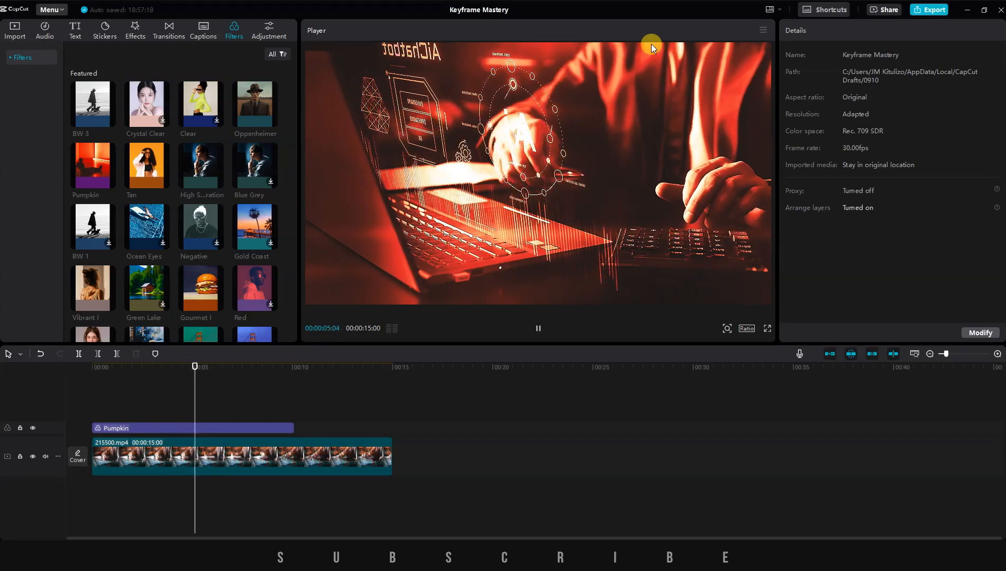
key("space")
key("ctrl+z")
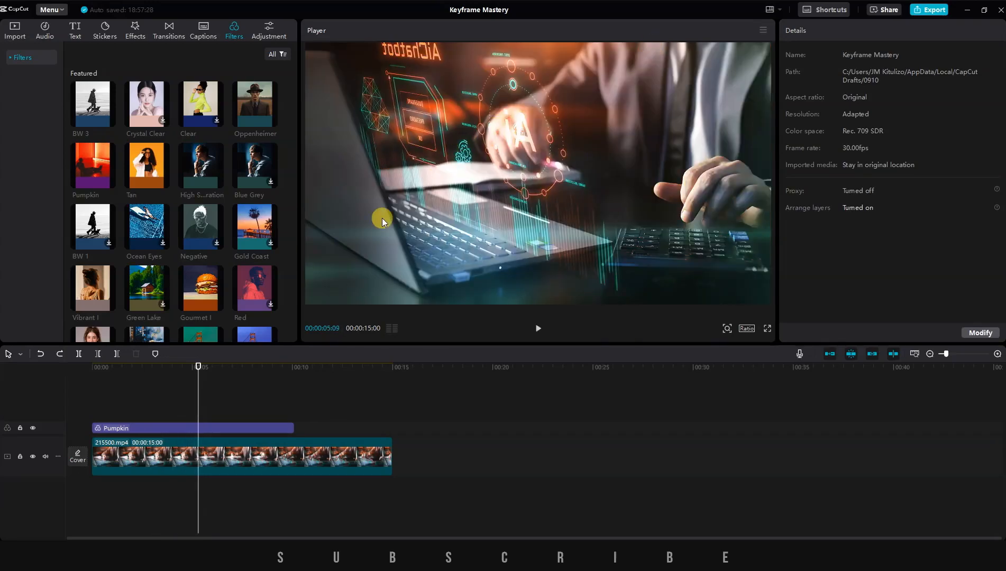
- Keyframe the Pumpkin filter's intensity from 0 at 00:00:05:01 to 100 at 00:00:06:02
left_click(124, 427)
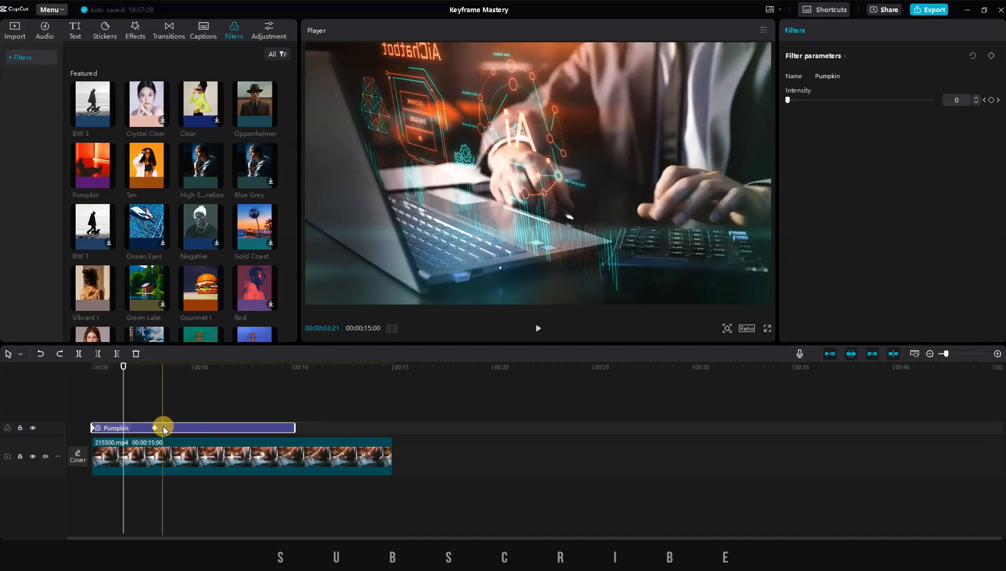
left_click(88, 373)
left_click_drag(88, 374, 192, 379)
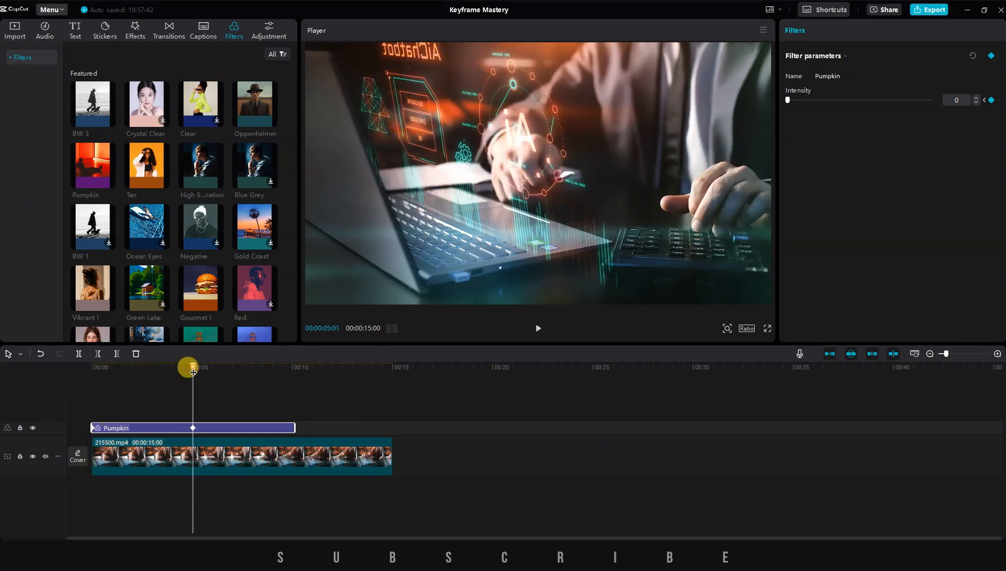
left_click_drag(193, 373, 214, 372)
left_click_drag(787, 100, 1005, 91)
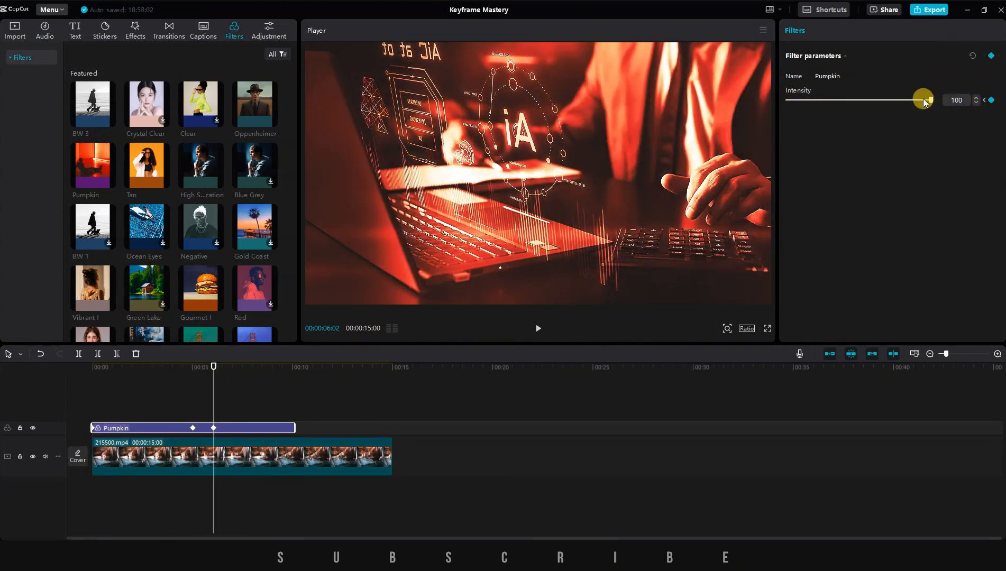